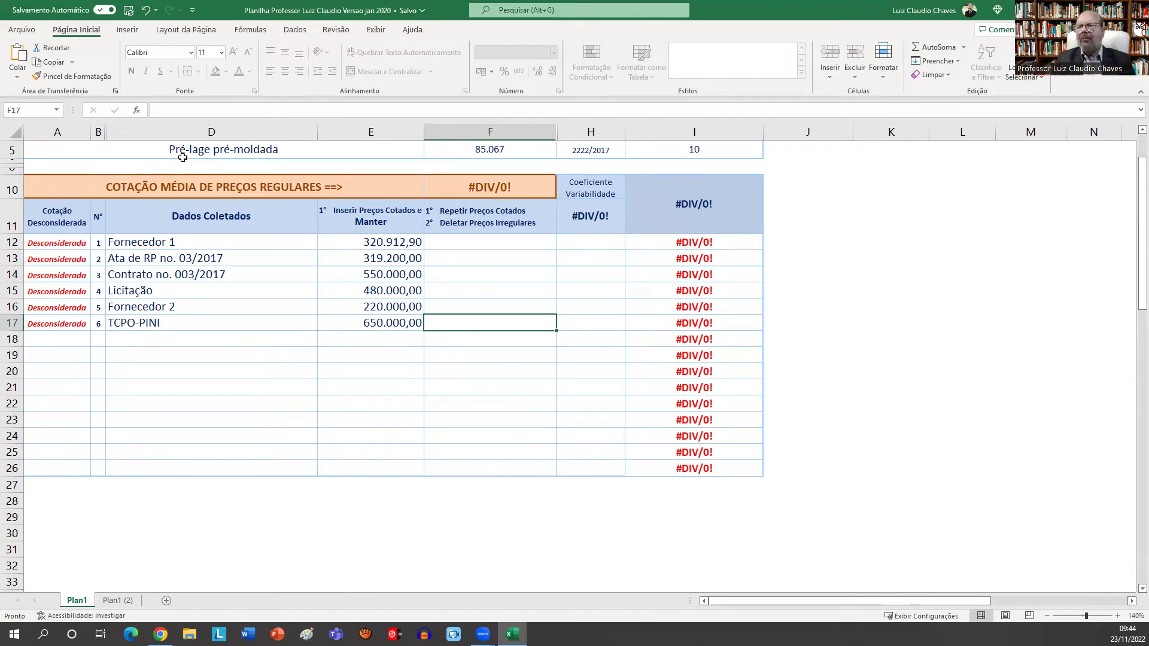
Clear the TCPO-PINI and Fornecedor 2 names and their quoted prices from rows 17 and 16.
{"action": "left_click", "coordinate": [181, 158]}
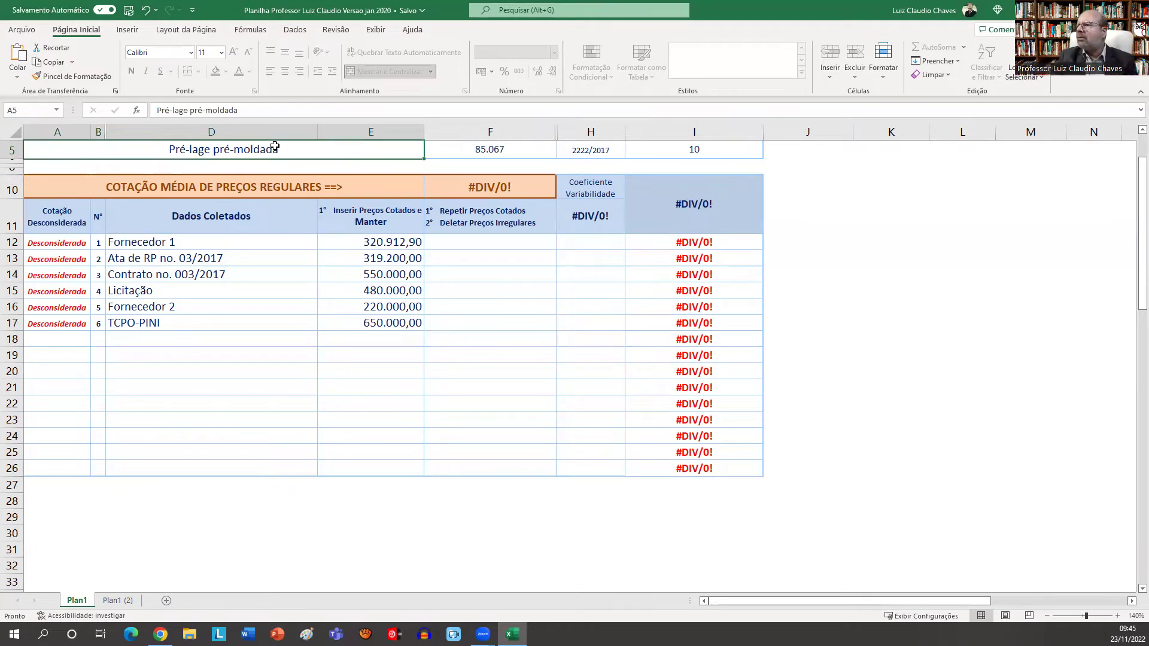
{"action": "left_click", "coordinate": [138, 241]}
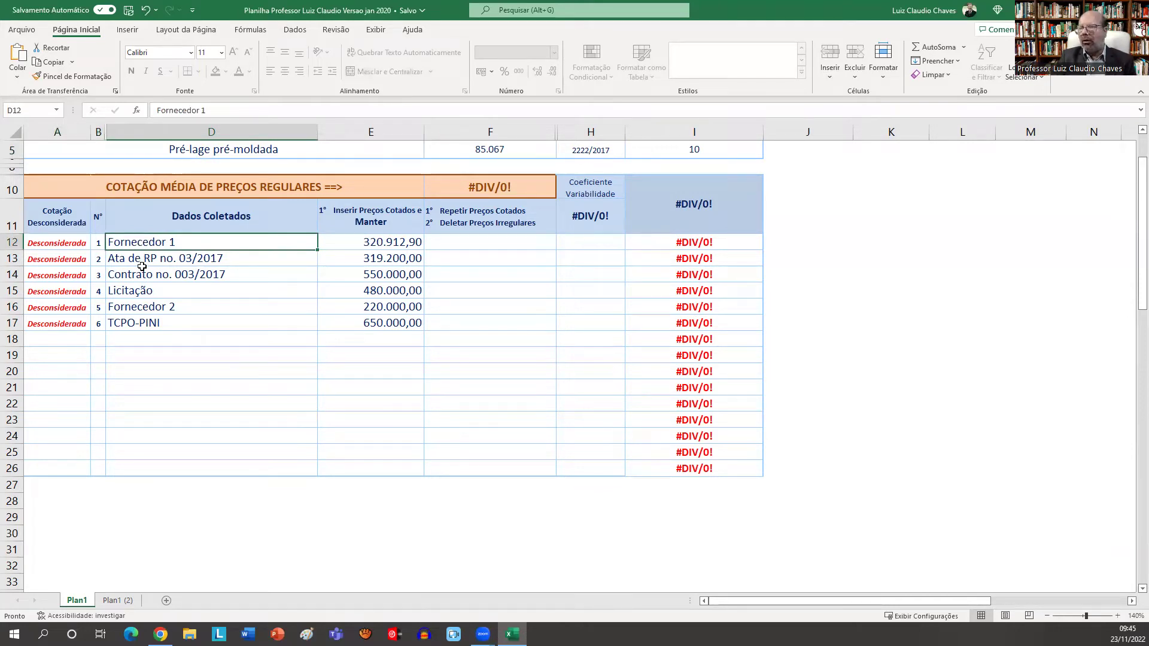
{"action": "left_click", "coordinate": [149, 333]}
{"action": "left_click", "coordinate": [144, 322]}
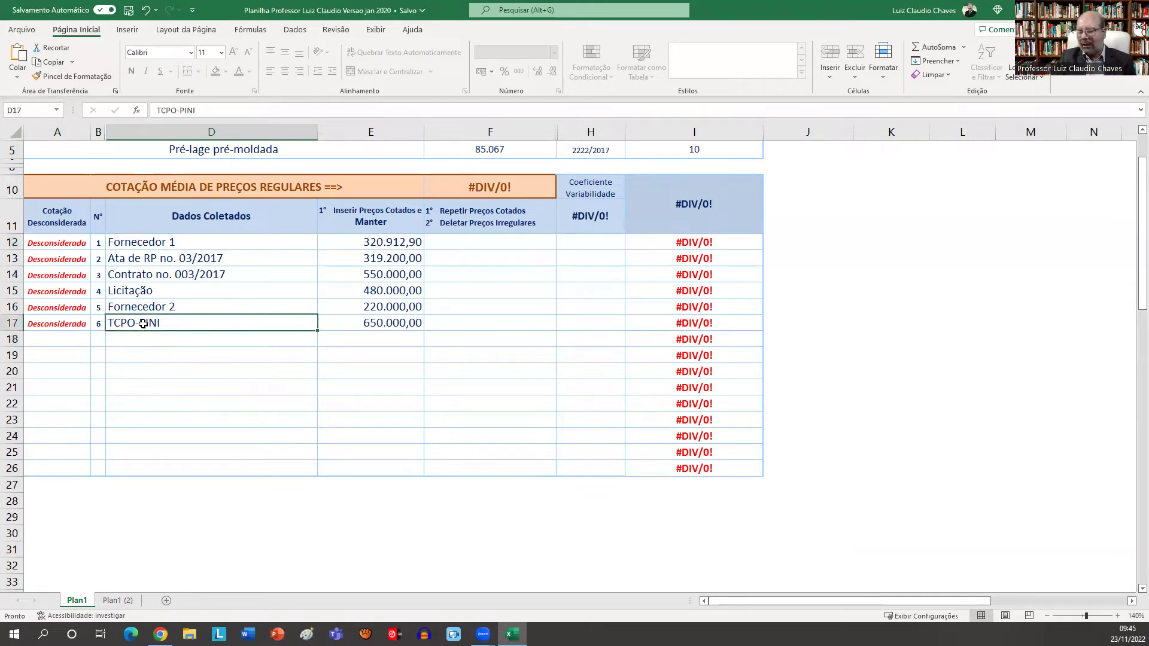
{"action": "left_click_drag", "start_coordinate": [143, 321], "coordinate": [152, 304]}
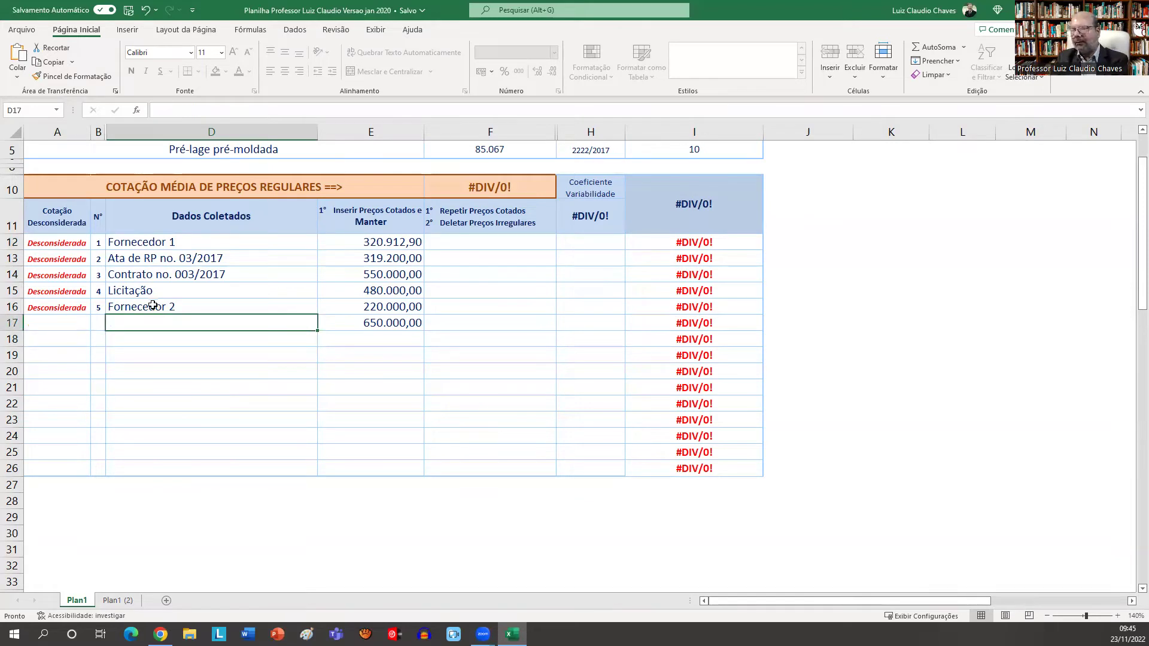
{"action": "key", "text": "Delete"}
{"action": "left_click", "coordinate": [384, 321]}
{"action": "key", "text": "Delete"}
{"action": "left_click", "coordinate": [384, 306]}
{"action": "key", "text": "Delete"}
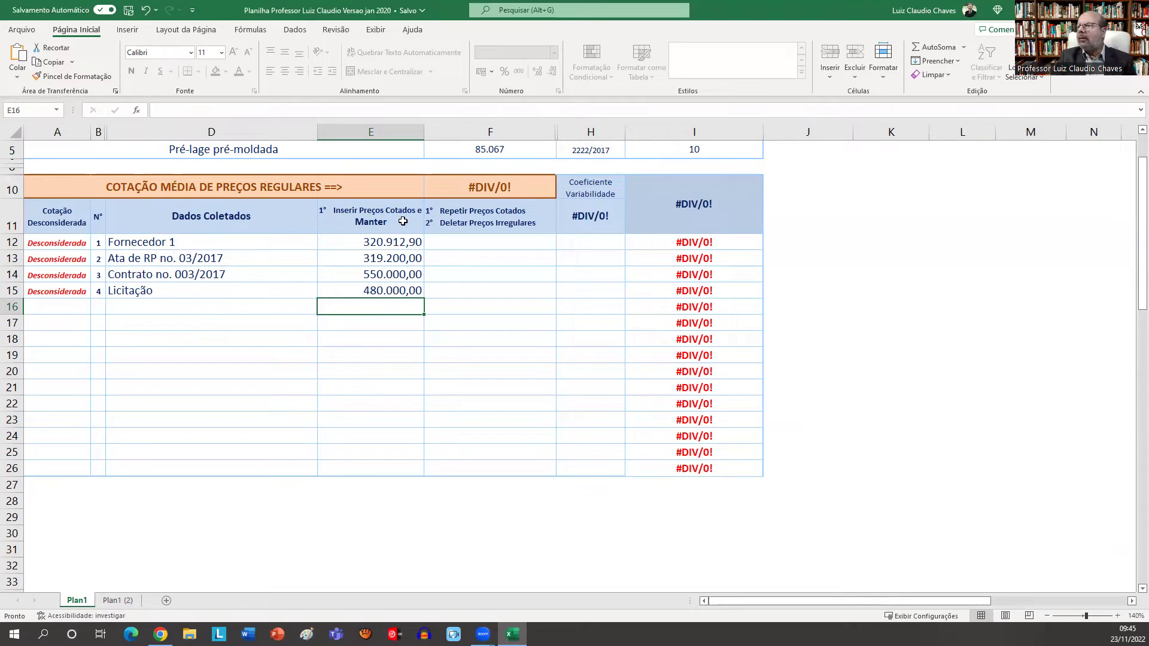
{"action": "left_click", "coordinate": [382, 245]}
{"action": "left_click", "coordinate": [383, 263]}
{"action": "left_click", "coordinate": [382, 279]}
{"action": "left_click", "coordinate": [380, 295]}
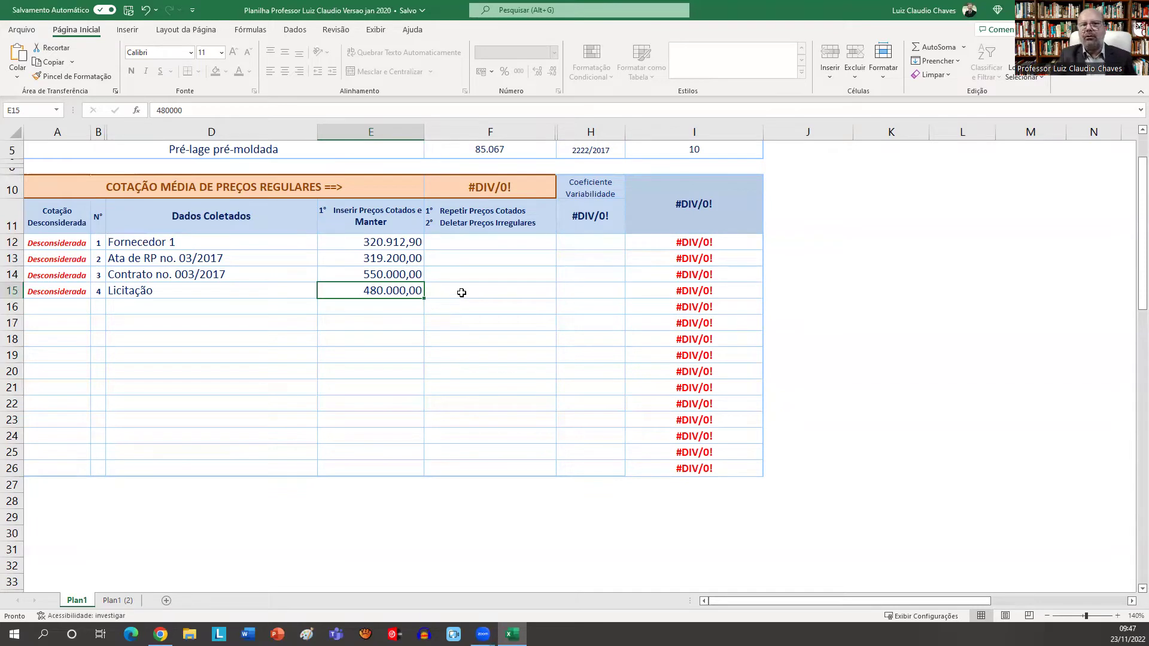
Copy the quoted prices of Fornecedor 1 and Ata de RP no. 03/2017 into the repeated-prices column, cells F12 and F13.
{"action": "left_click", "coordinate": [365, 246]}
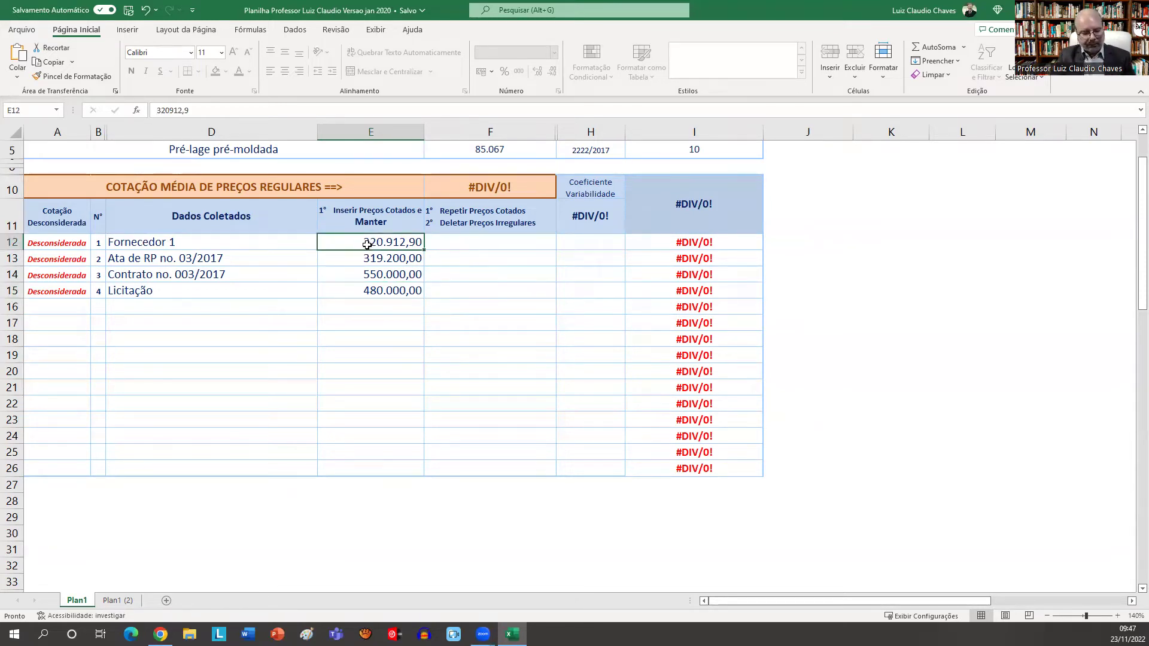
{"action": "key", "text": "ctrl+c"}
{"action": "left_click", "coordinate": [453, 243]}
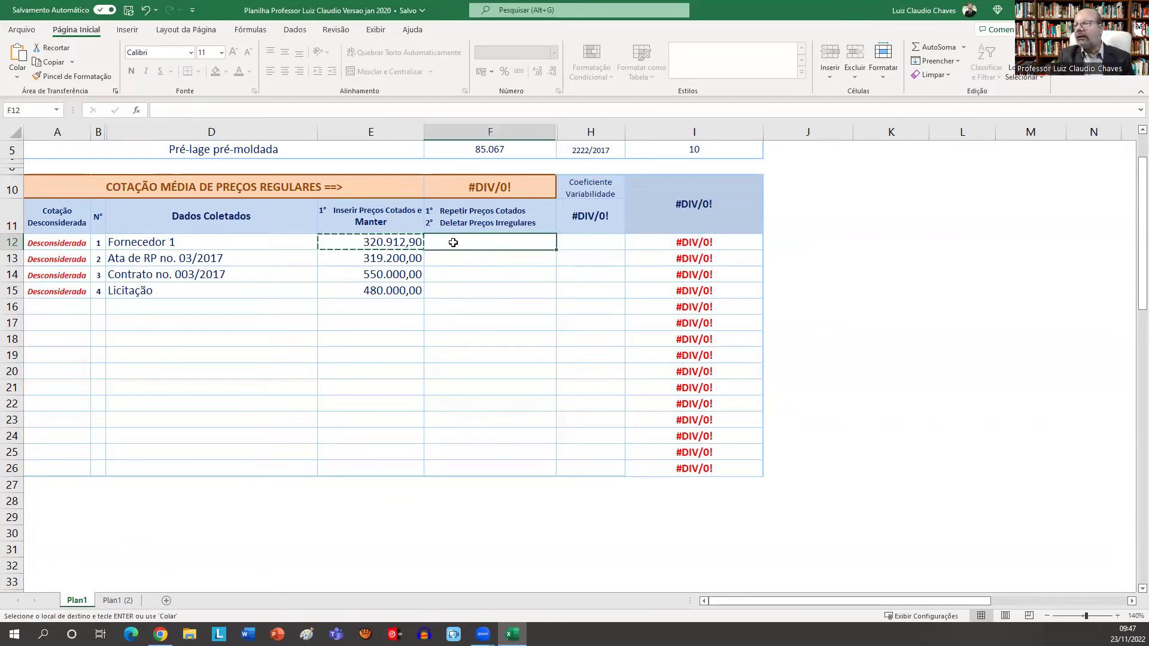
{"action": "key", "text": "ctrl+v"}
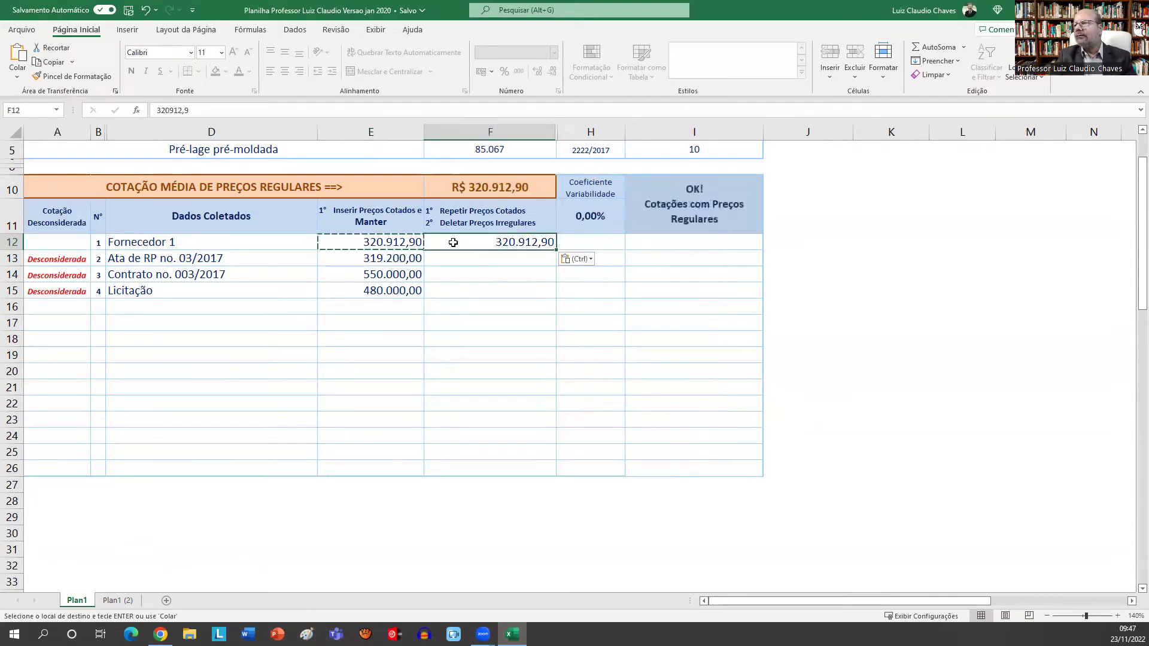
{"action": "left_click", "coordinate": [392, 258]}
{"action": "key", "text": "ctrl+c"}
{"action": "left_click", "coordinate": [478, 263]}
{"action": "key", "text": "ctrl+v"}
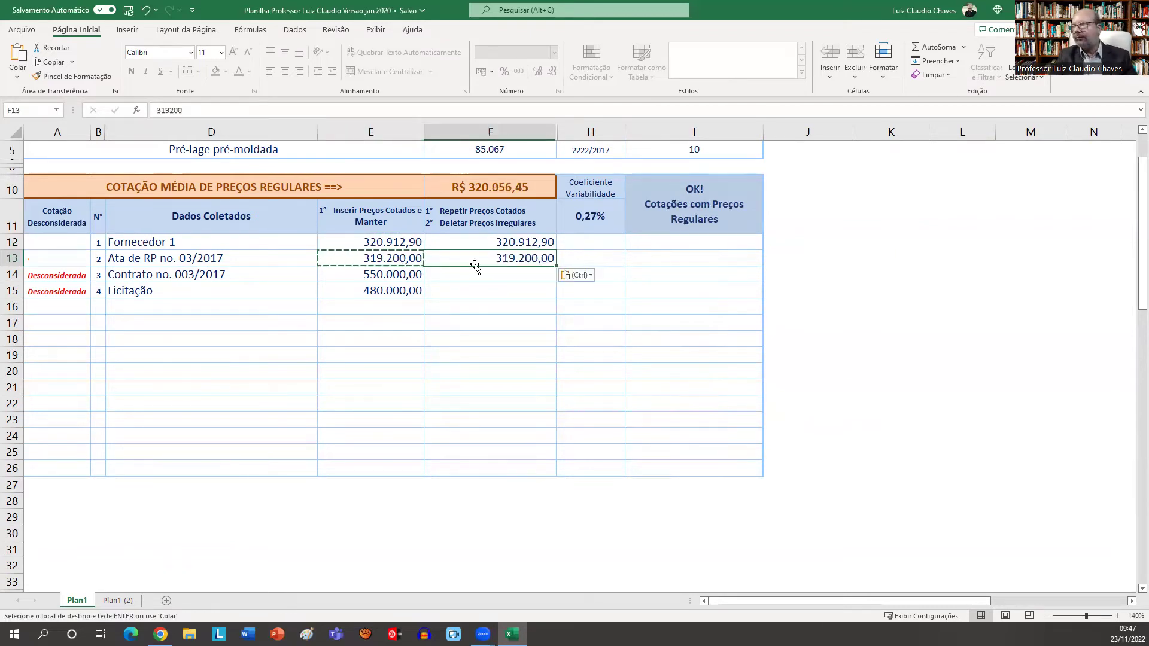
Copy the quoted prices of Contrato no. 003/2017 and Licitação into the repeated-prices column, cells F14 and F15.
{"action": "left_click", "coordinate": [403, 275]}
{"action": "key", "text": "ctrl+c"}
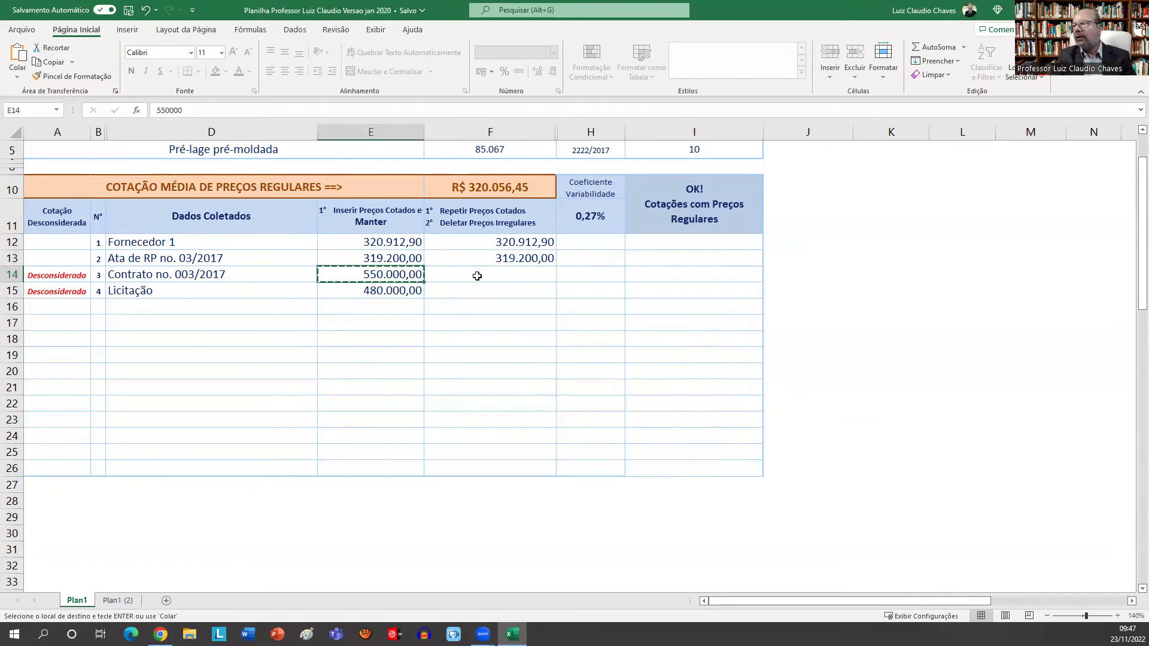
{"action": "left_click", "coordinate": [478, 276]}
{"action": "key", "text": "ctrl+v"}
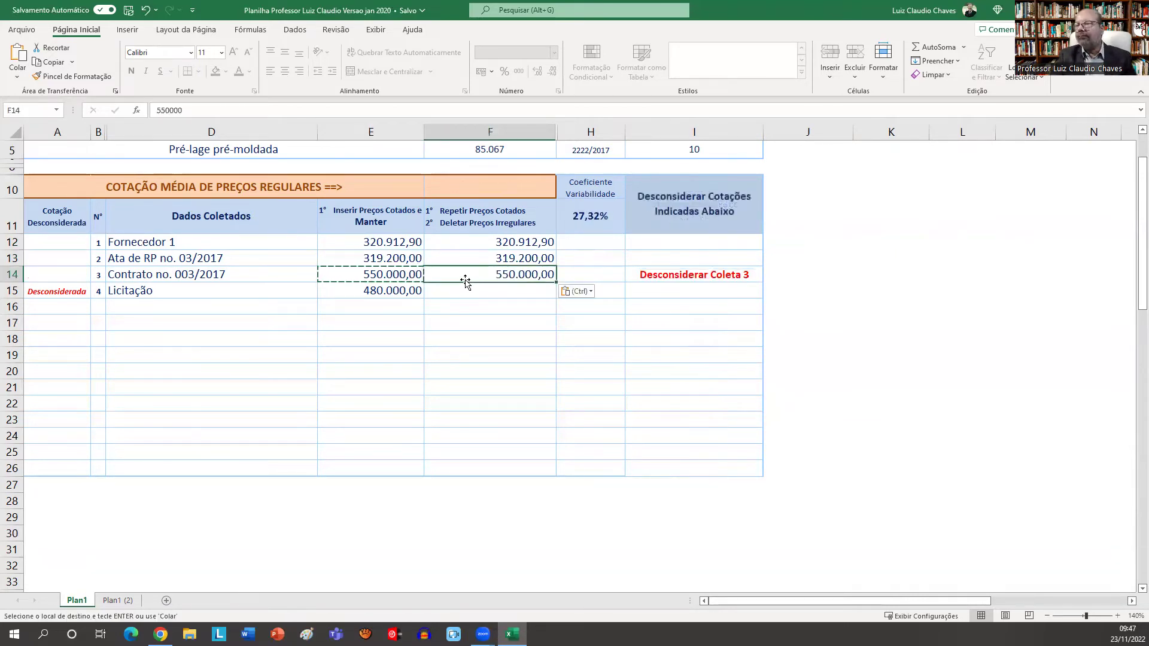
{"action": "left_click", "coordinate": [373, 296]}
{"action": "key", "text": "ctrl+c"}
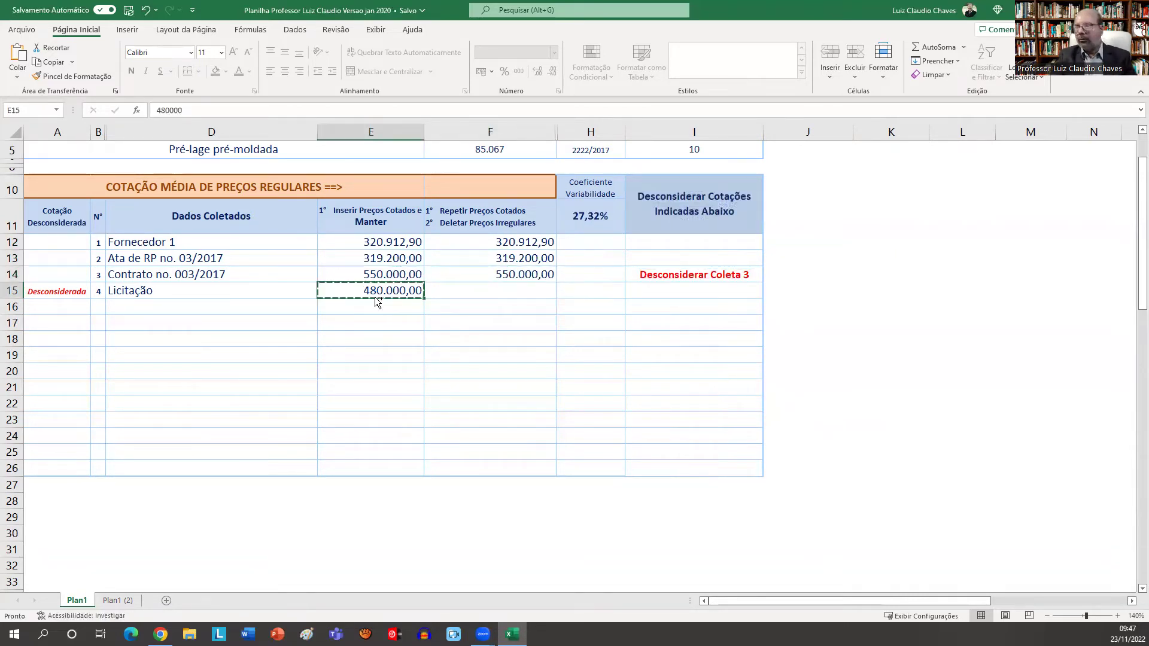
{"action": "left_click", "coordinate": [458, 291]}
{"action": "key", "text": "ctrl+v"}
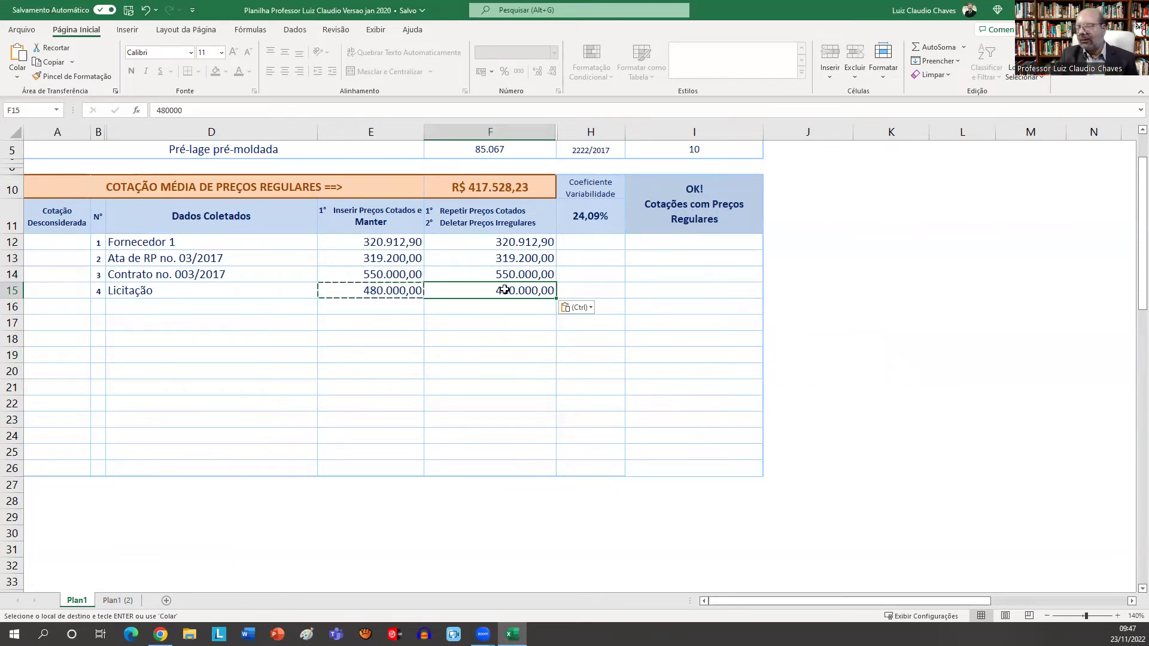
Clear the repeated Licitação price in F15 and copy it back from its quoted price.
{"action": "key", "text": "Delete"}
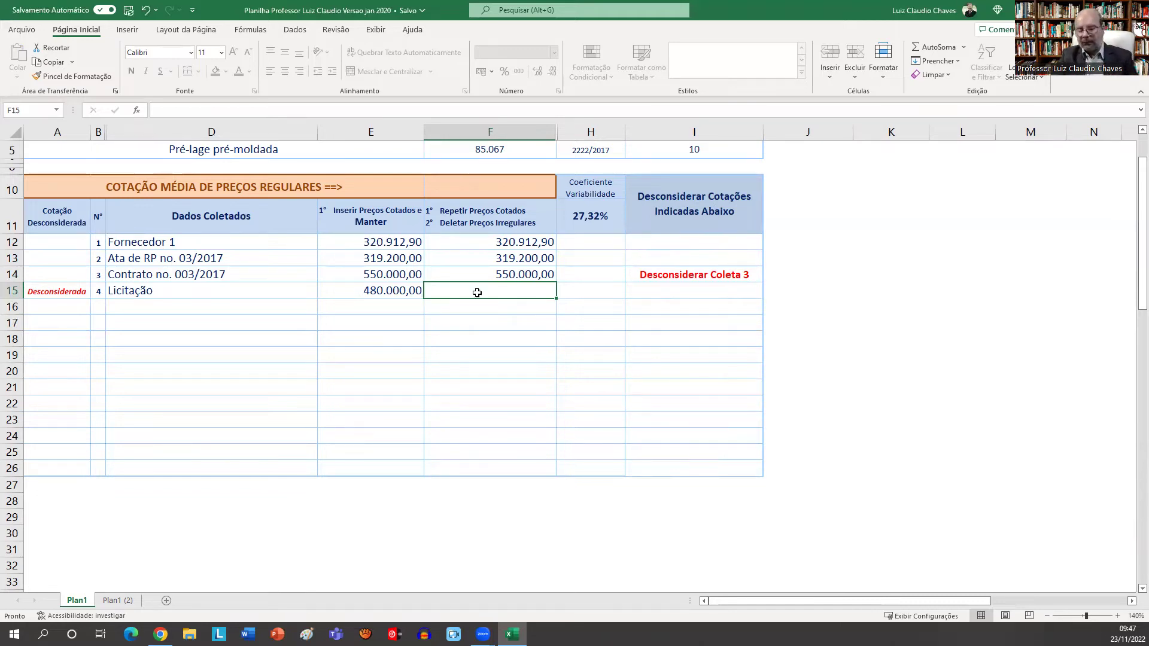
{"action": "left_click", "coordinate": [398, 292]}
{"action": "key", "text": "ctrl+c"}
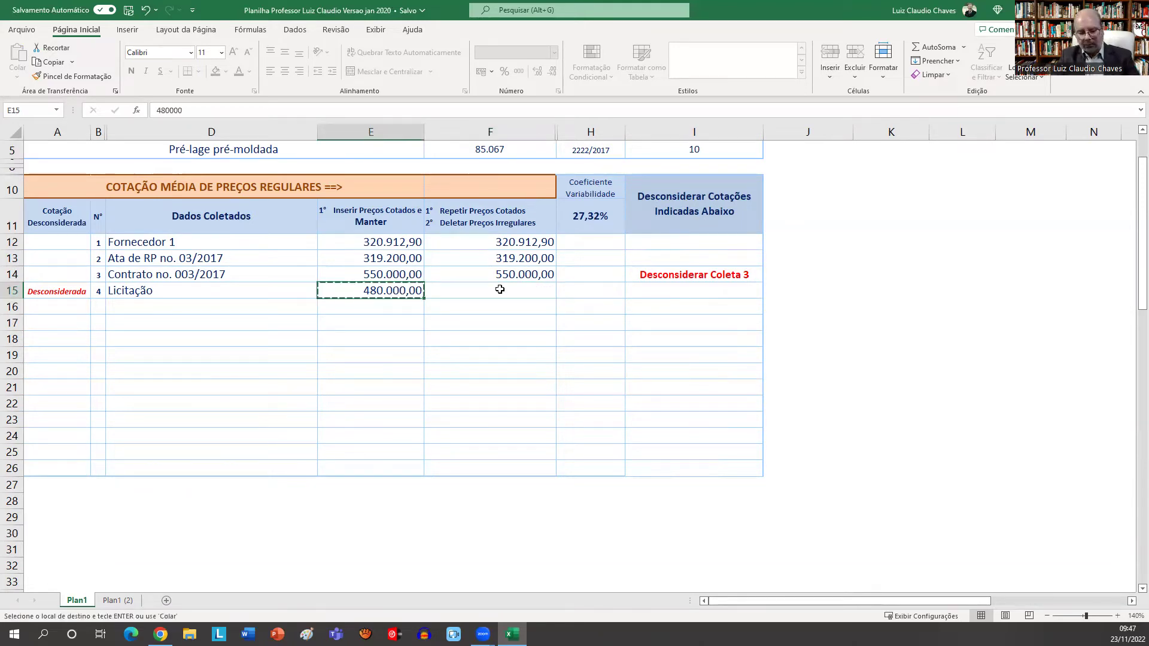
{"action": "left_click", "coordinate": [502, 290]}
{"action": "key", "text": "ctrl+v"}
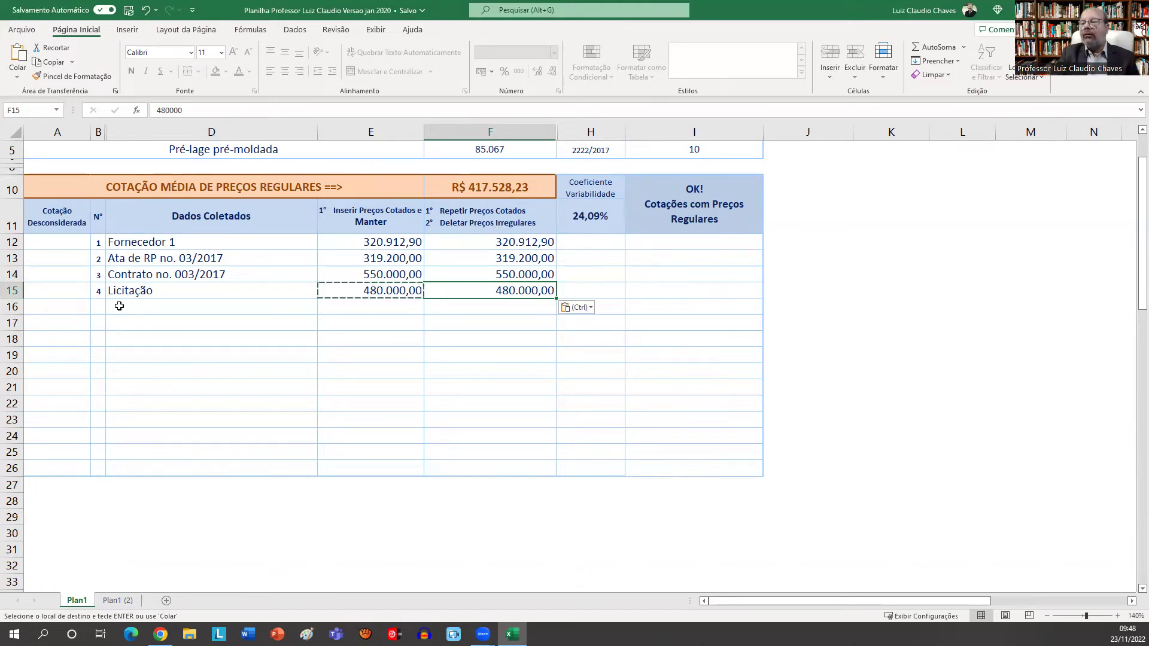
Add Fornecedor 2 as a data source in row 16 with a quoted price of 280000.
{"action": "left_click", "coordinate": [119, 306]}
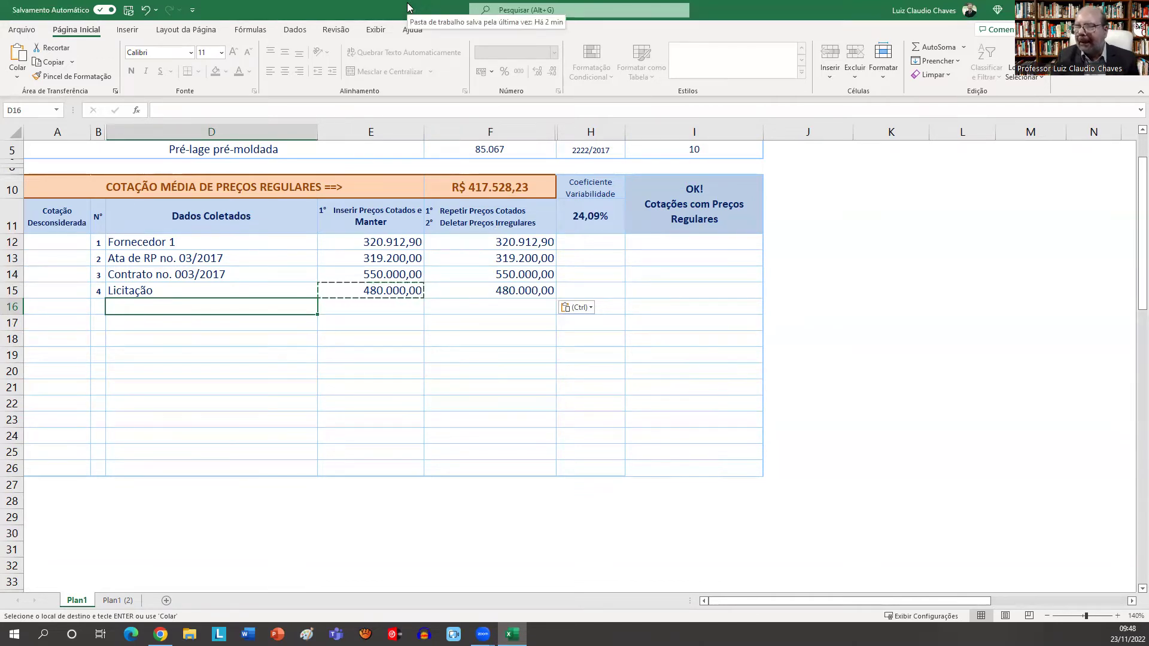
{"action": "key", "text": "Escape"}
{"action": "type", "text": "Forne"}
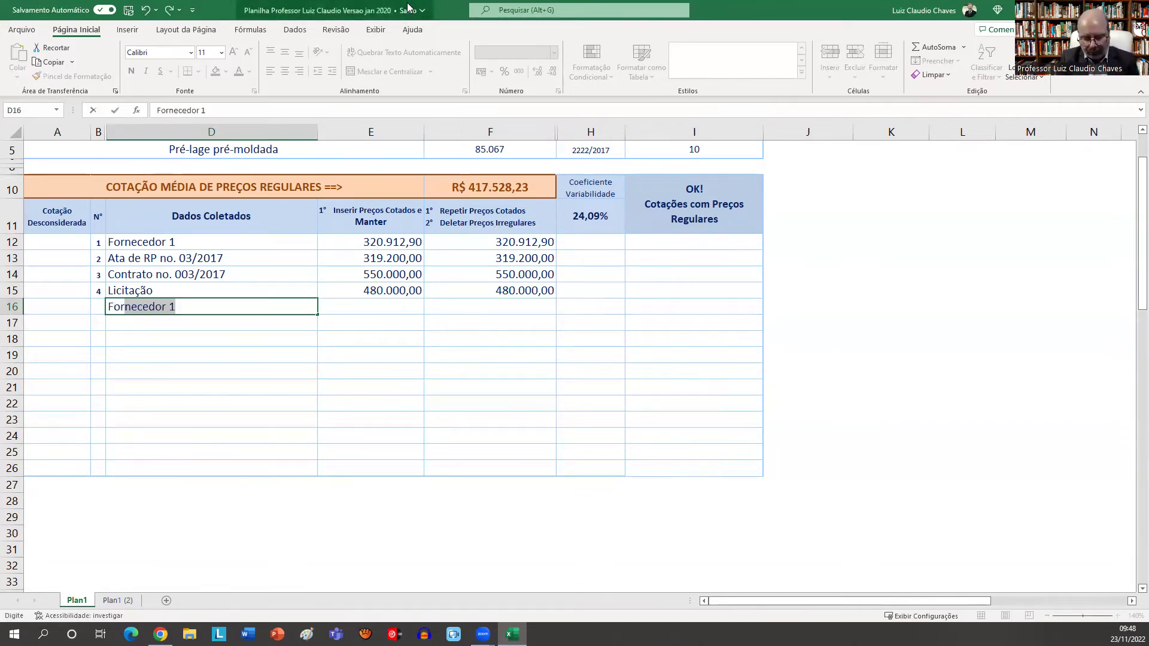
{"action": "type", "text": "cedor 2"}
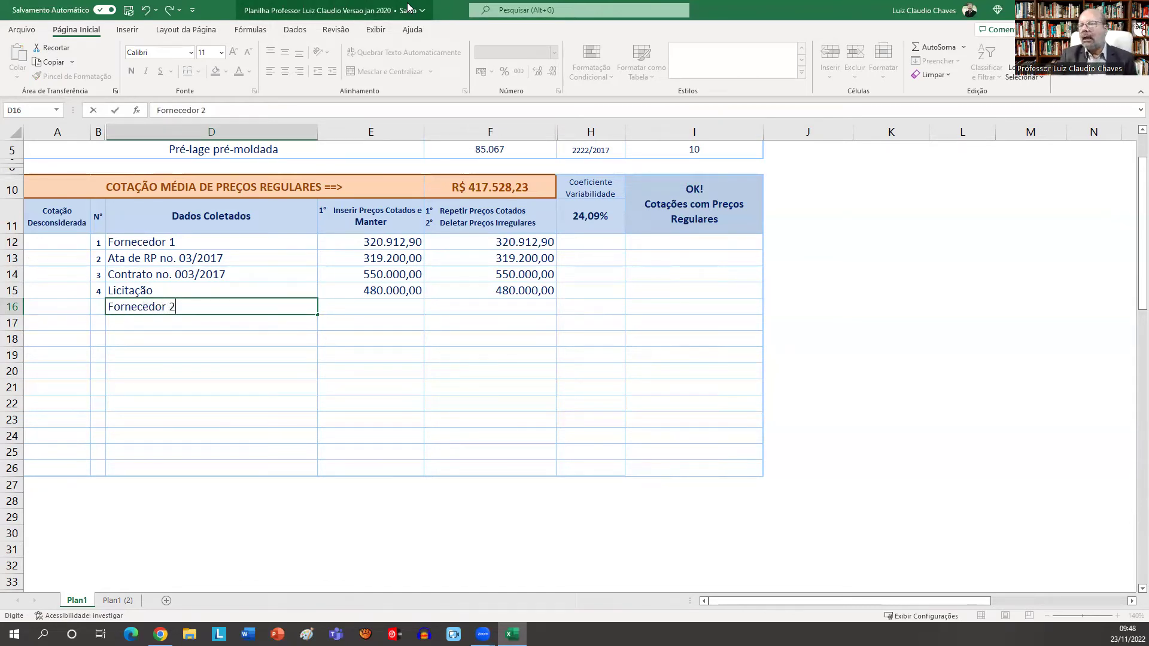
{"action": "key", "text": "Tab"}
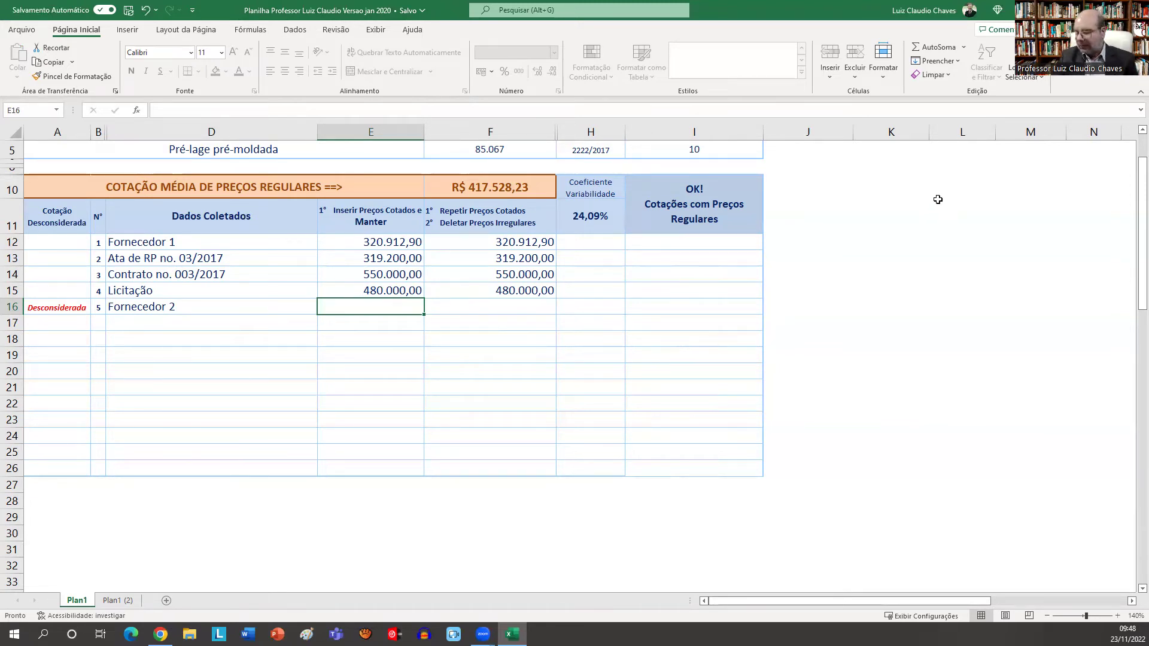
{"action": "type", "text": "280000"}
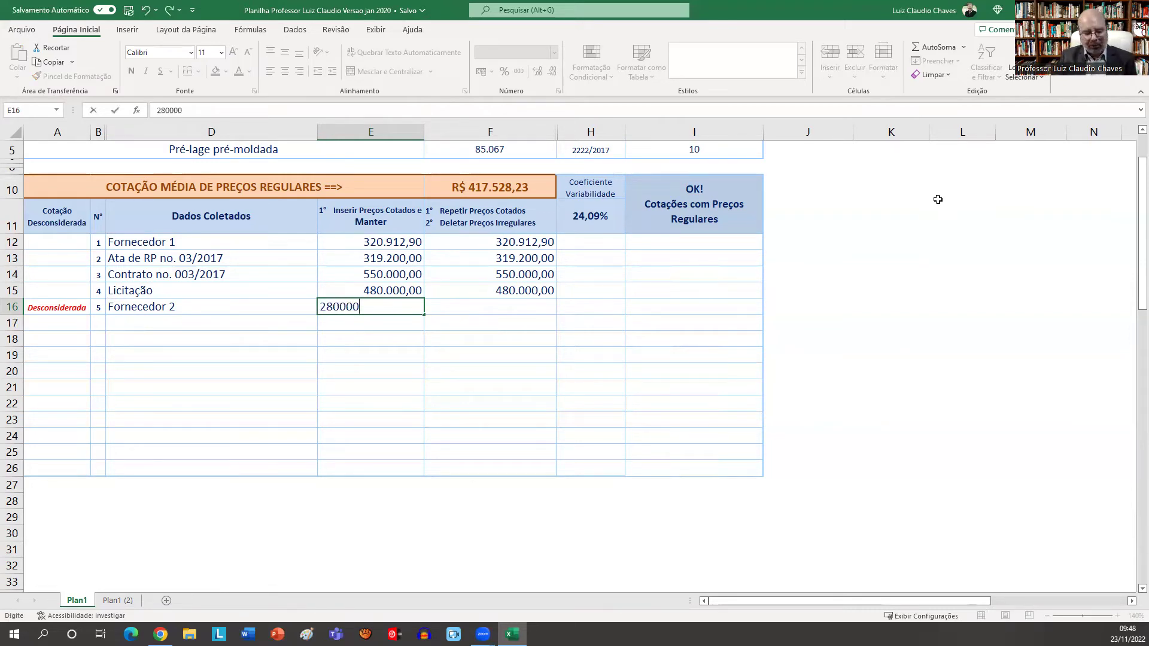
{"action": "key", "text": "Tab"}
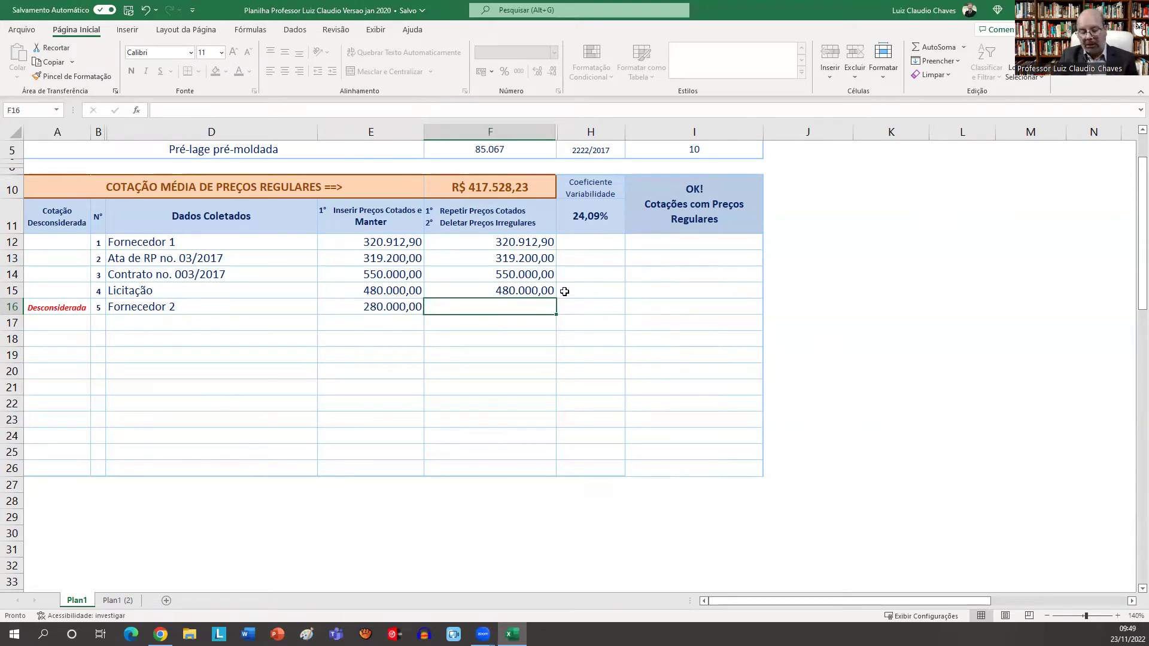
Copy Fornecedor 2's quoted price into F16 and delete the irregular Contrato no. 003/2017 price from F14.
{"action": "left_click", "coordinate": [400, 307]}
{"action": "key", "text": "ctrl+c"}
{"action": "left_click", "coordinate": [491, 311]}
{"action": "key", "text": "ctrl+v"}
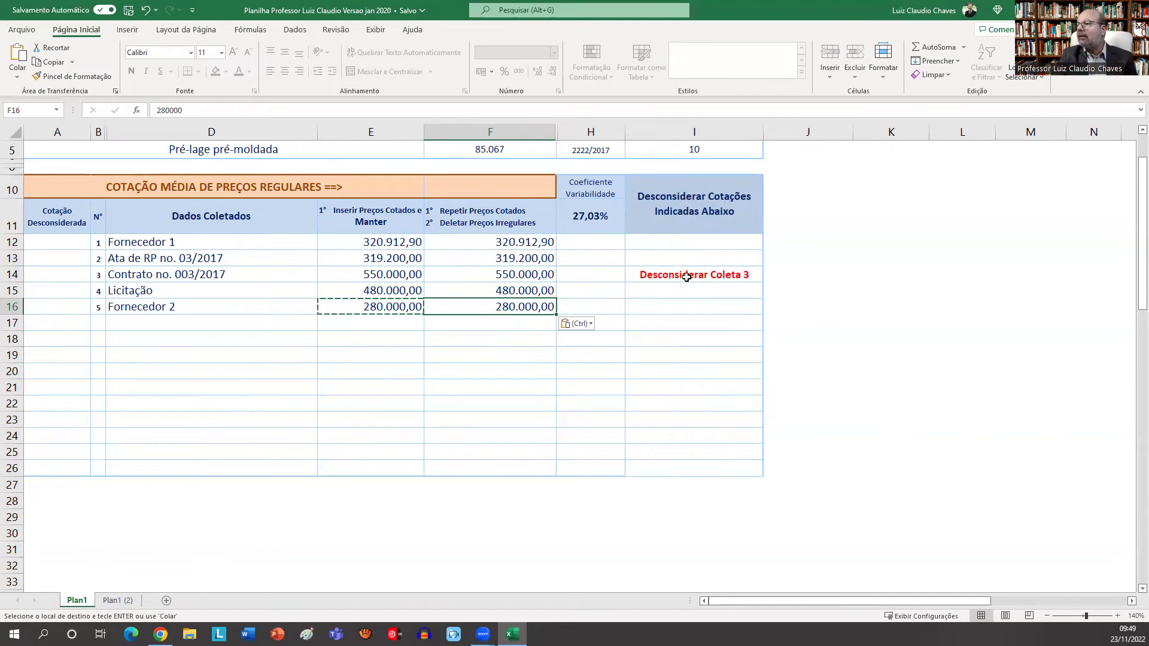
{"action": "left_click", "coordinate": [506, 277]}
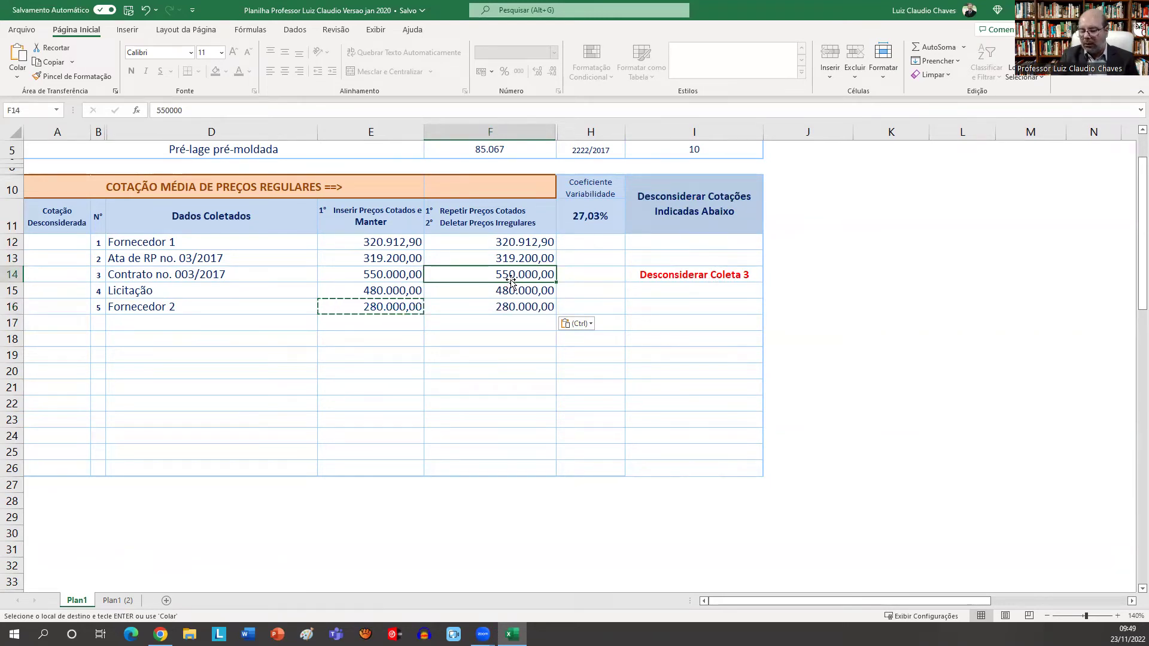
{"action": "key", "text": "Delete"}
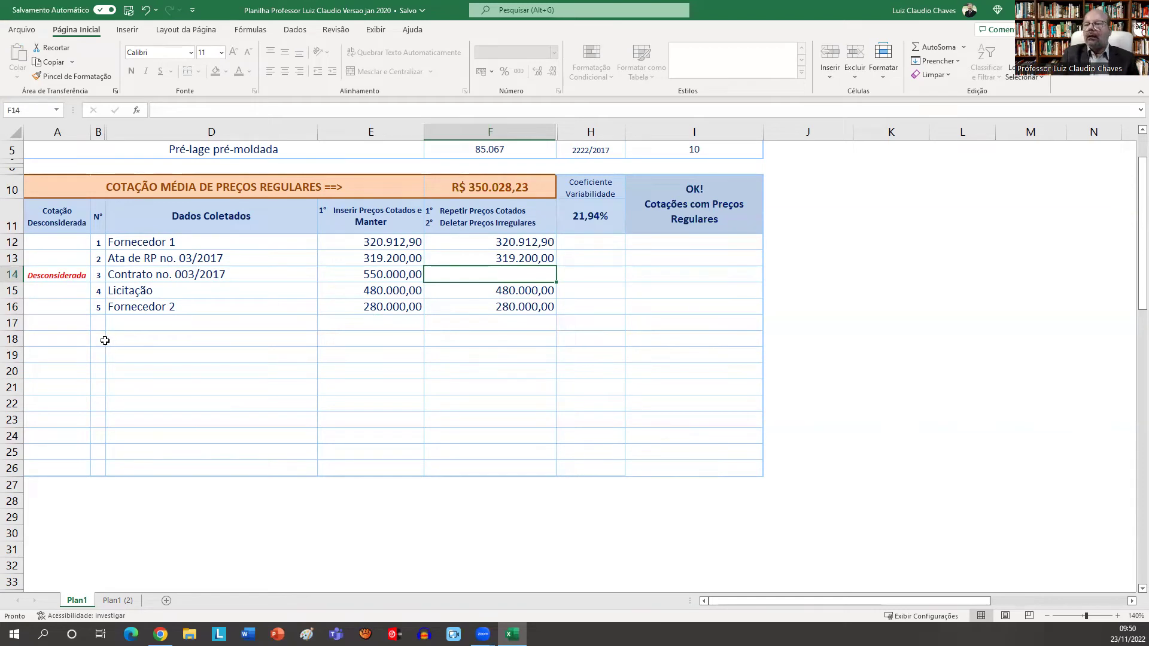
Add SINAPI as a data source in row 17 with a quoted price of 630000.
{"action": "left_click", "coordinate": [122, 322]}
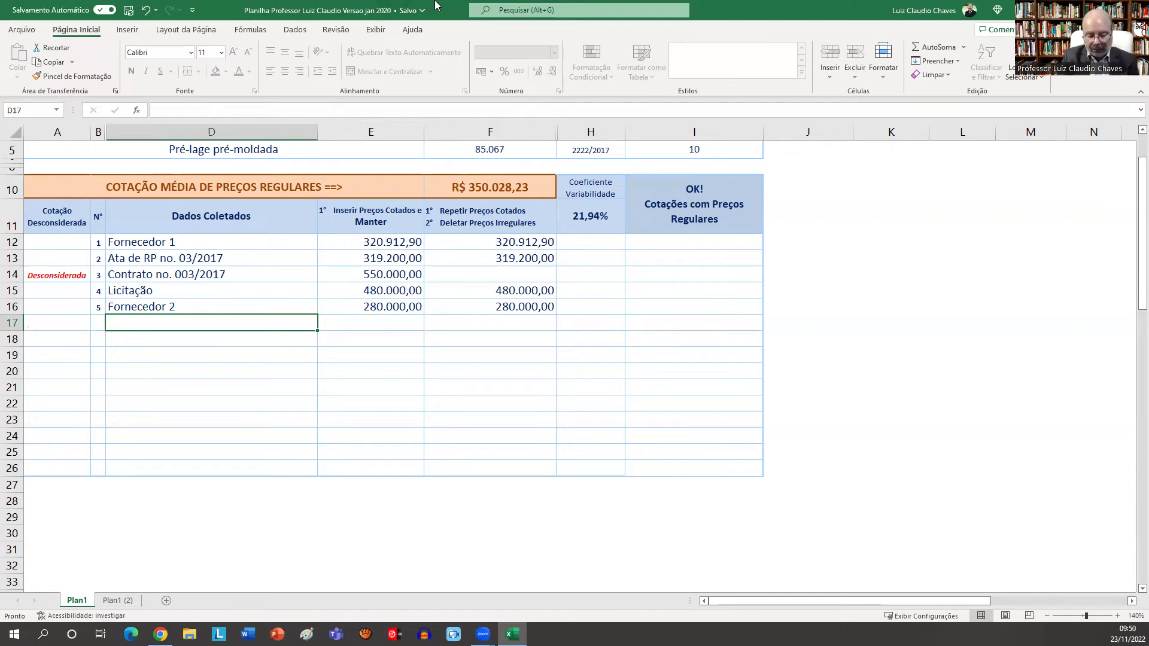
{"action": "type", "text": "SINAPI"}
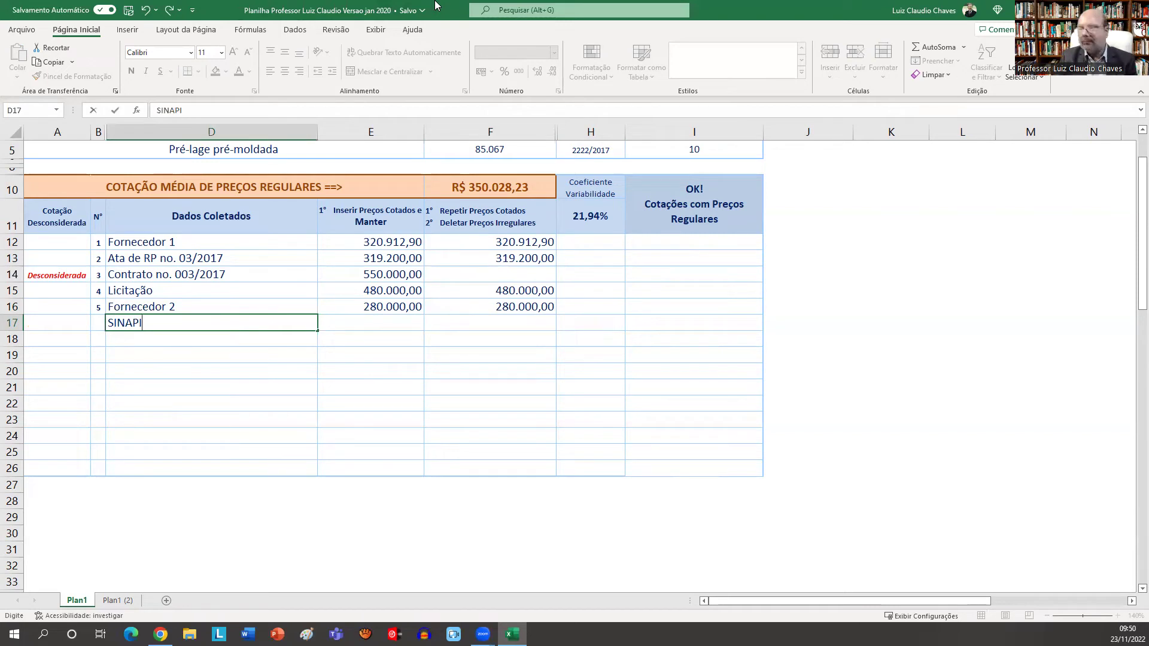
{"action": "key", "text": "Tab"}
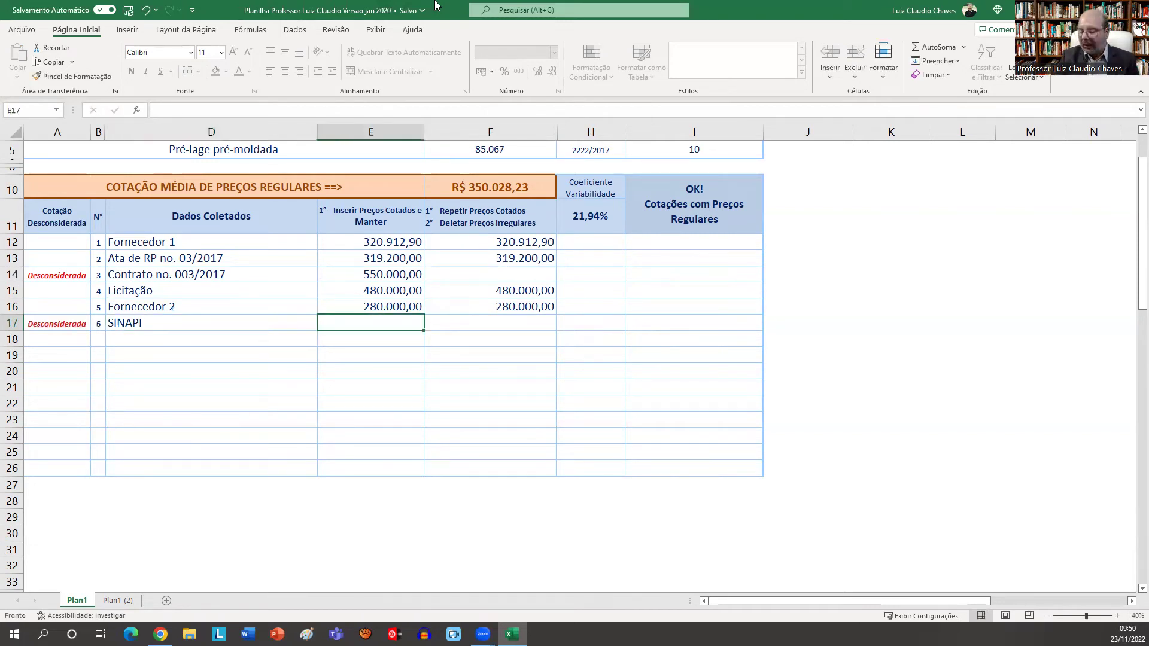
{"action": "type", "text": "6"}
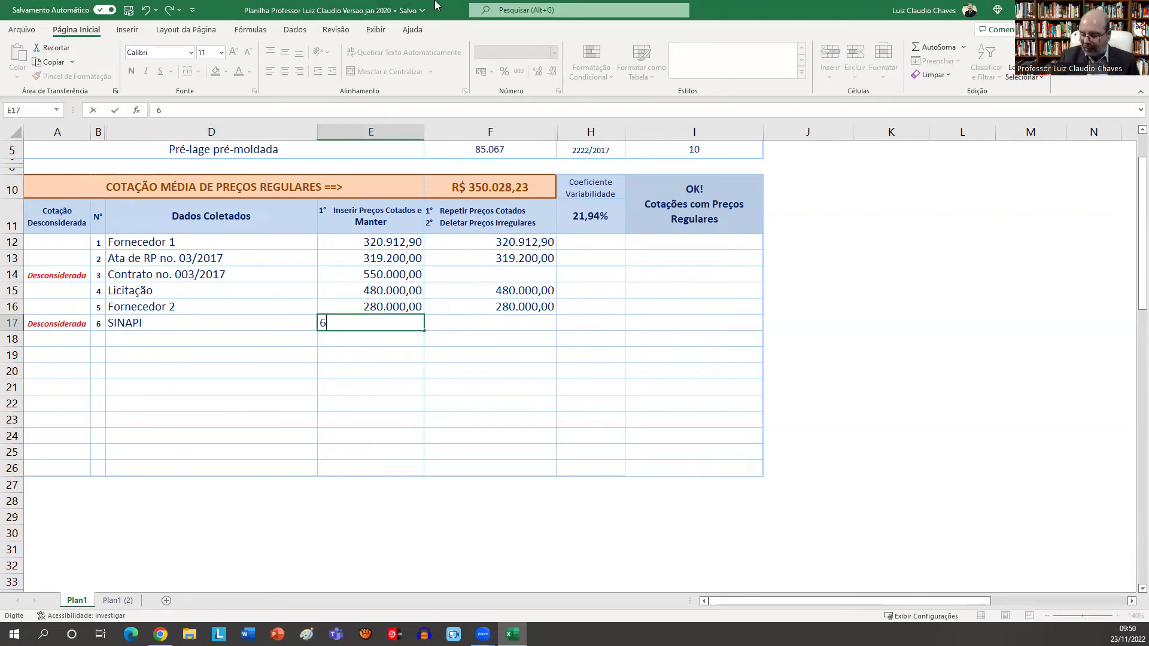
{"action": "type", "text": "30000"}
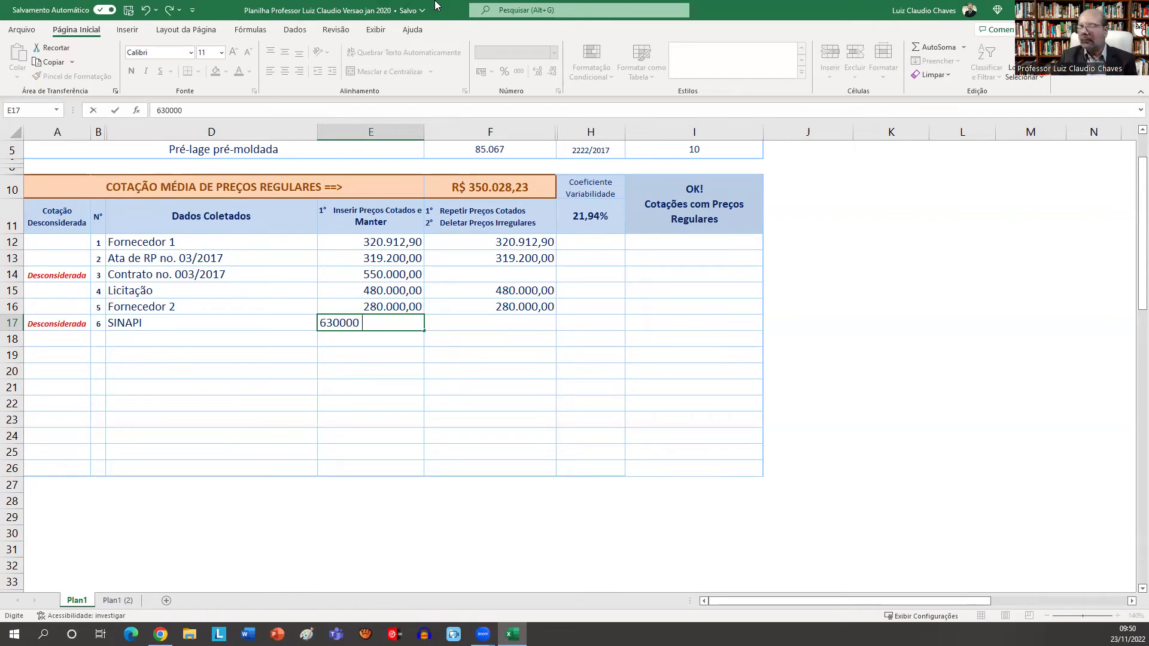
{"action": "key", "text": "Tab"}
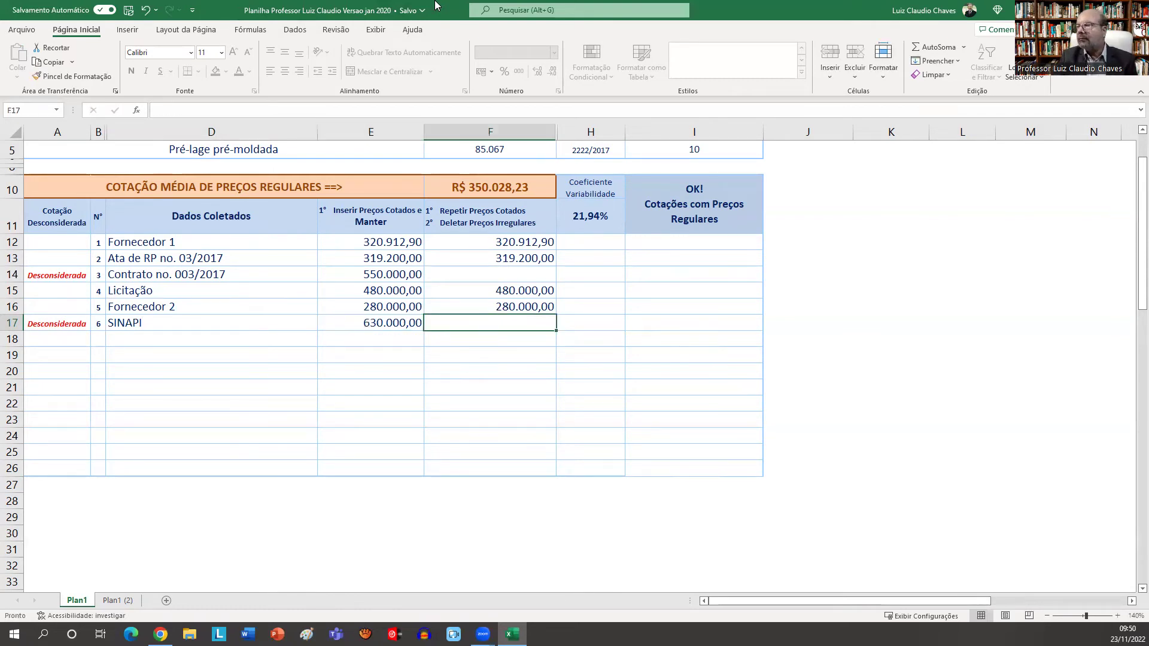
Copy SINAPI's quoted price into the repeated-prices column, cell F17.
{"action": "left_click", "coordinate": [390, 321]}
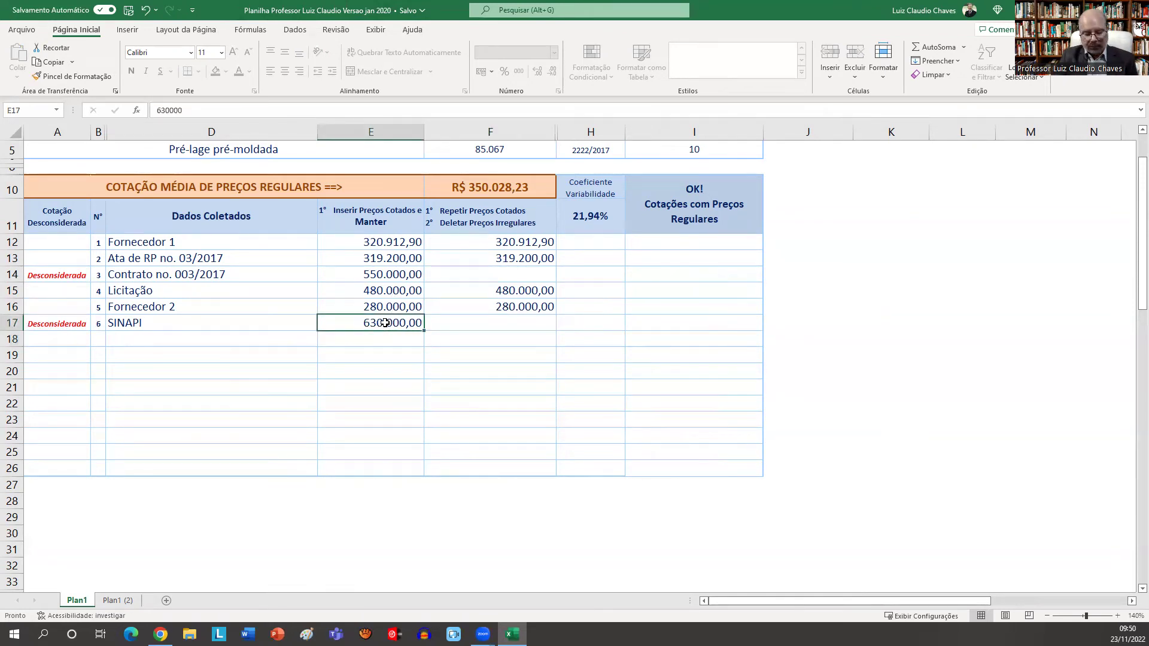
{"action": "key", "text": "ctrl+c"}
{"action": "left_click", "coordinate": [491, 323]}
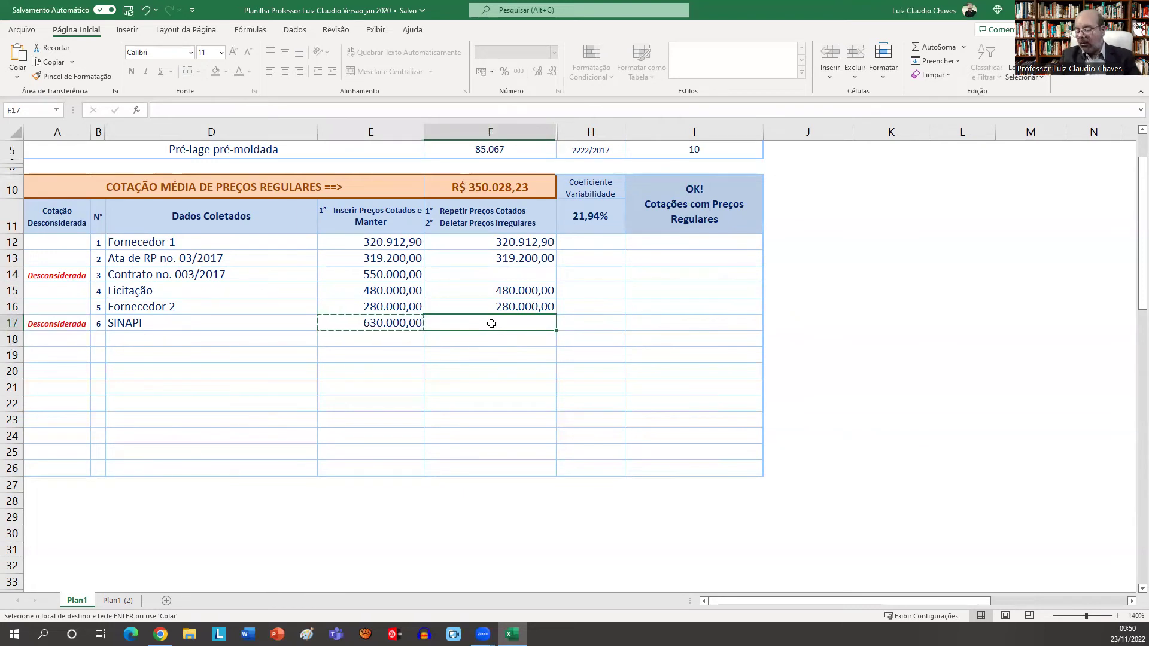
{"action": "key", "text": "ctrl+v"}
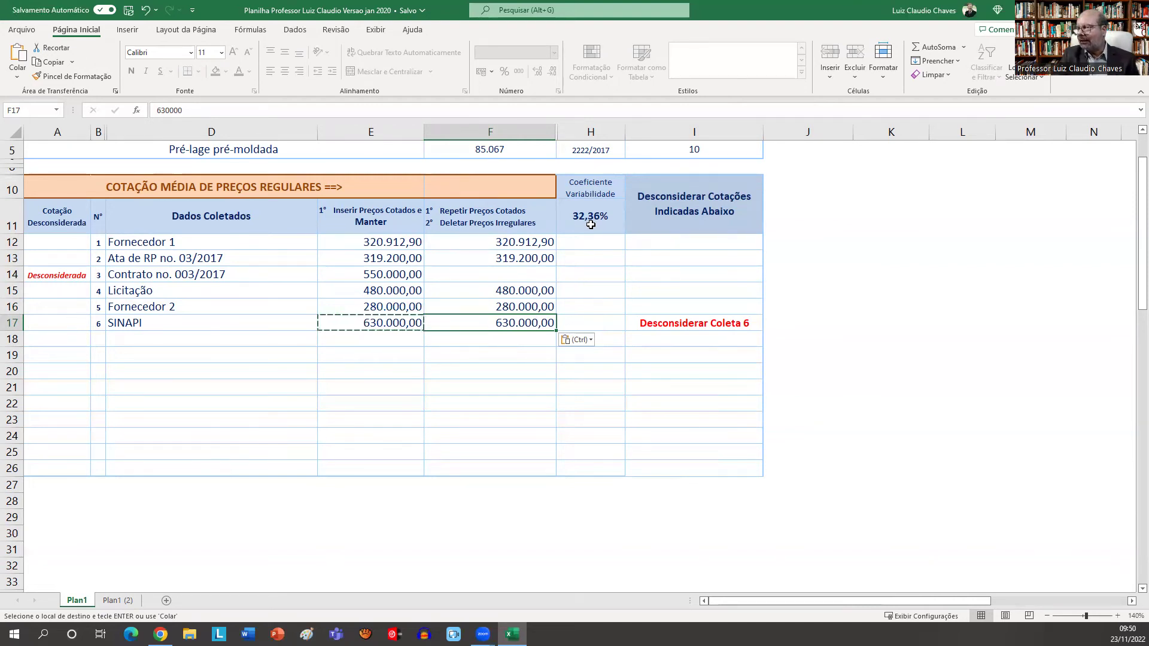
Copy the quoted price of Contrato no. 003/2017 from E14 back into the repeated-prices column, cell F14.
{"action": "left_click", "coordinate": [512, 275]}
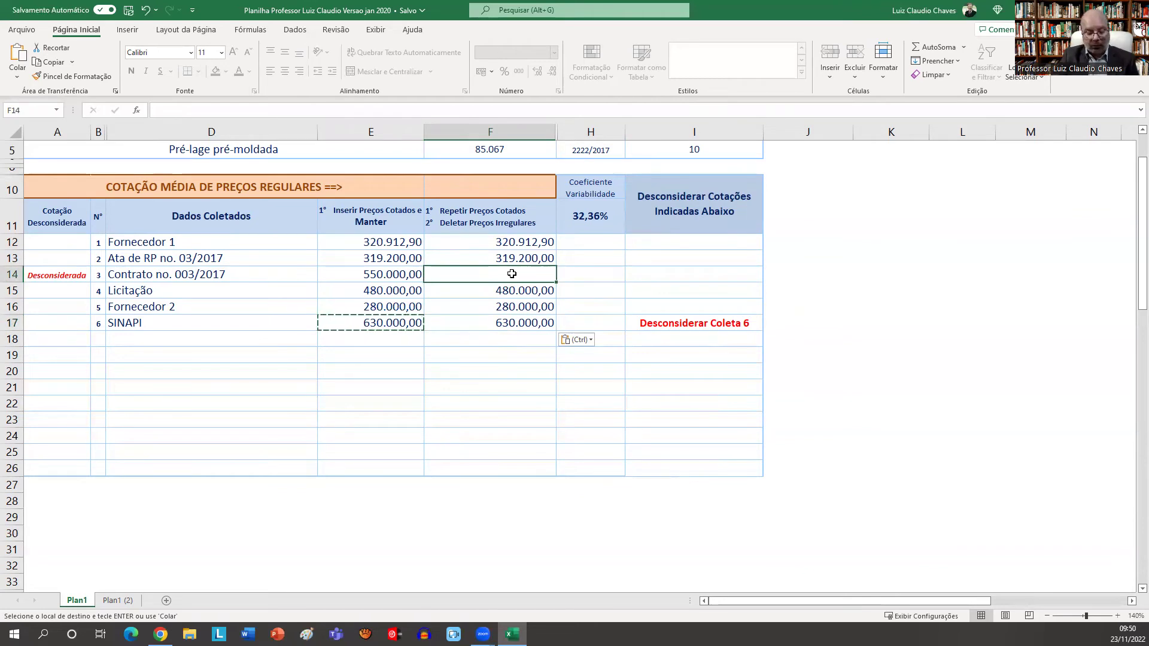
{"action": "left_click", "coordinate": [372, 274]}
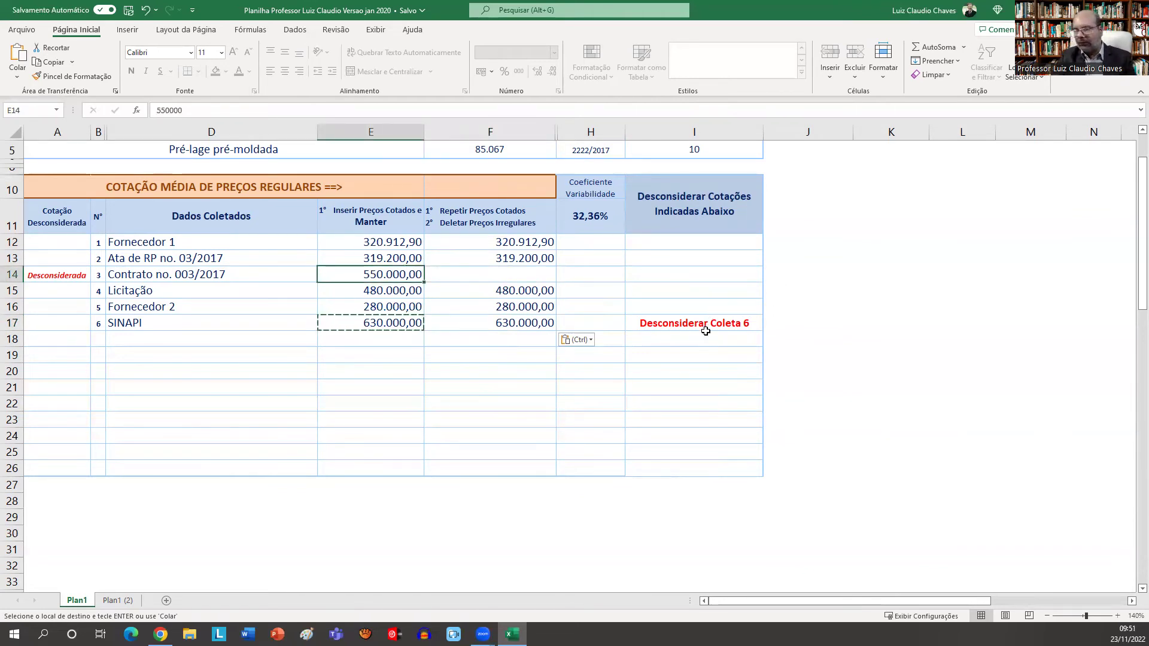
{"action": "key", "text": "ctrl+c"}
{"action": "left_click", "coordinate": [510, 279]}
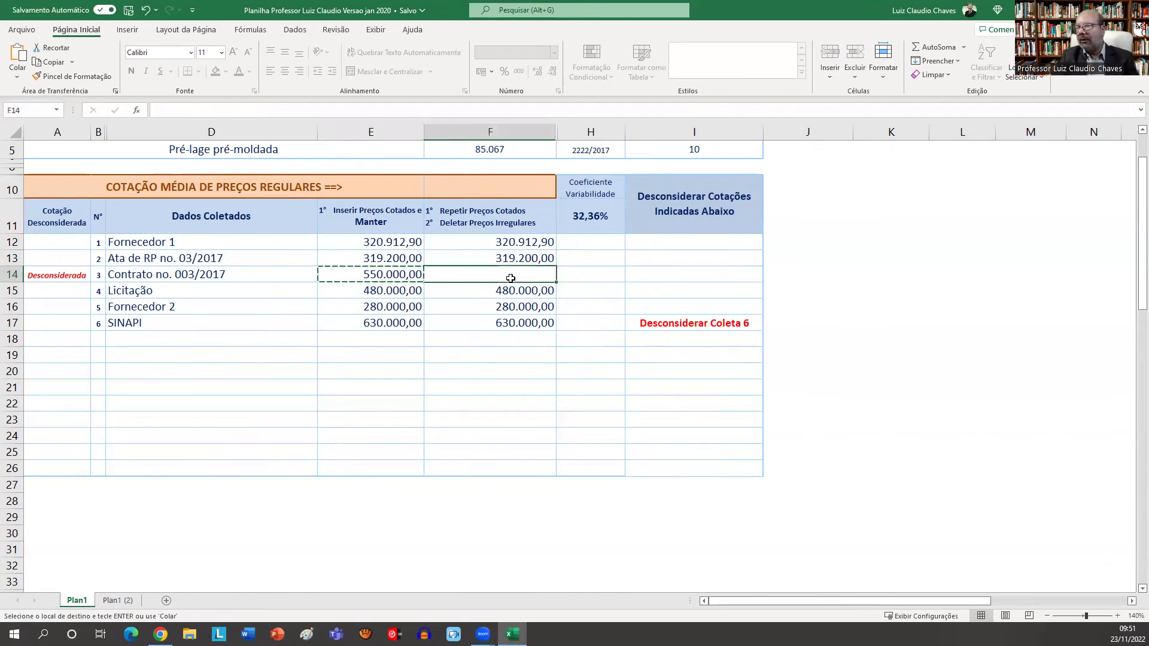
{"action": "key", "text": "ctrl+v"}
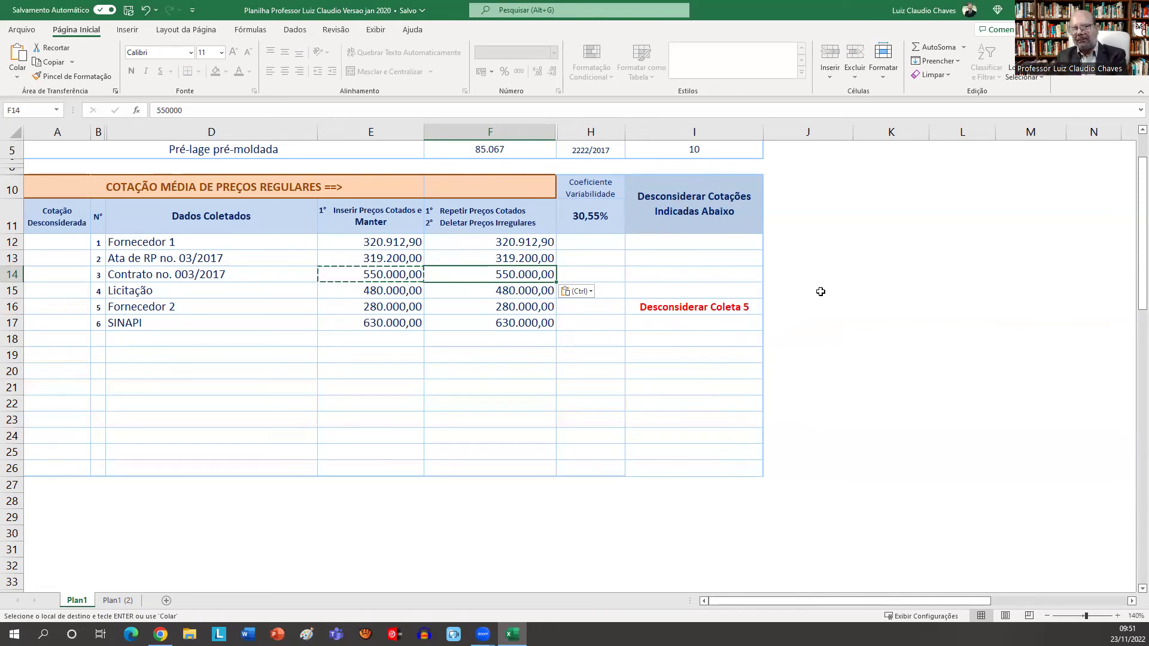
Delete the repeated prices of SINAPI in F17 and Contrato no. 003/2017 in F14.
{"action": "left_click", "coordinate": [516, 330]}
{"action": "key", "text": "Delete"}
{"action": "left_click", "coordinate": [519, 275]}
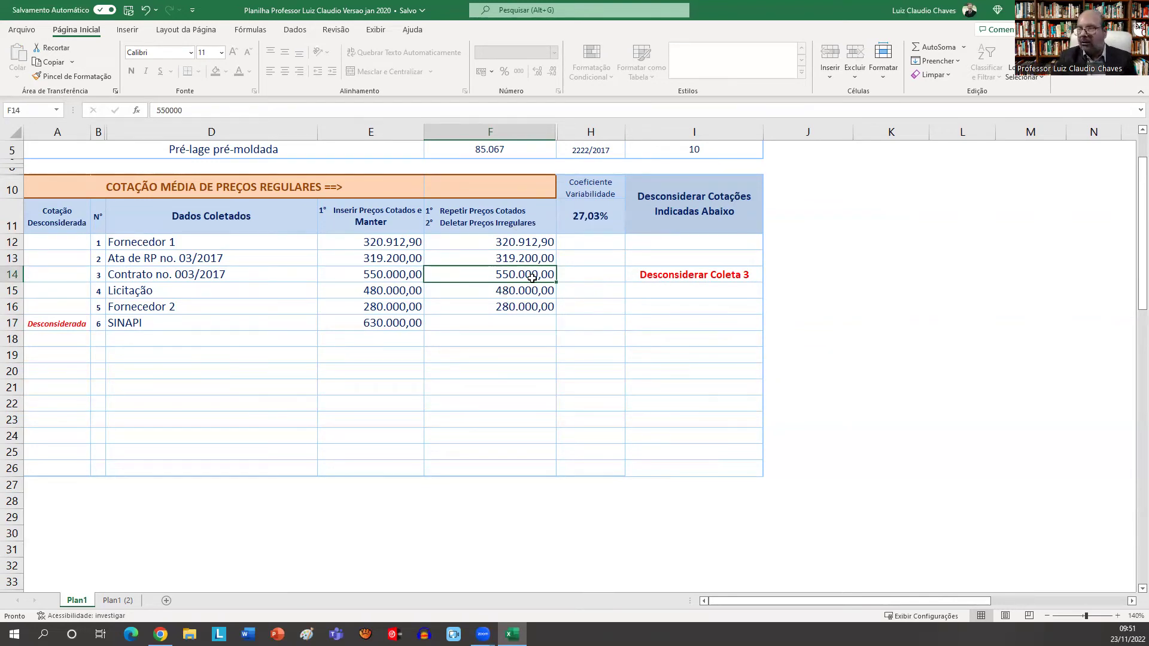
{"action": "key", "text": "Delete"}
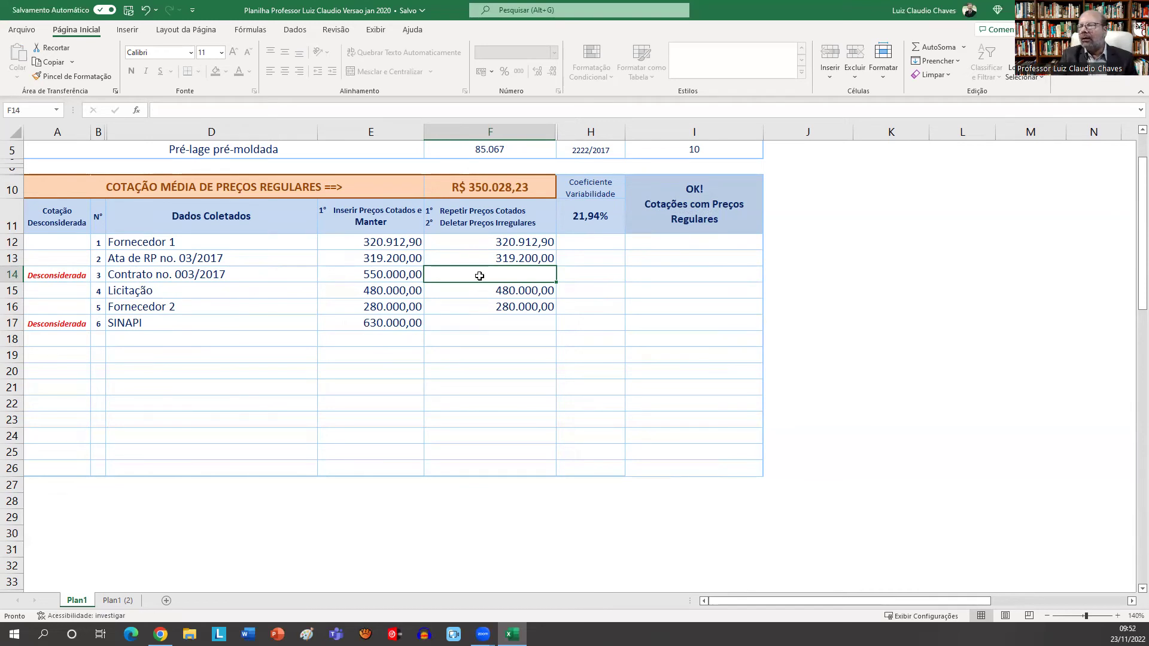
Restore the repeated prices in F14 and F17 by copying the quoted prices of Contrato no. 003/2017 and SINAPI from E14 and E17.
{"action": "left_click", "coordinate": [391, 275]}
{"action": "key", "text": "ctrl+c"}
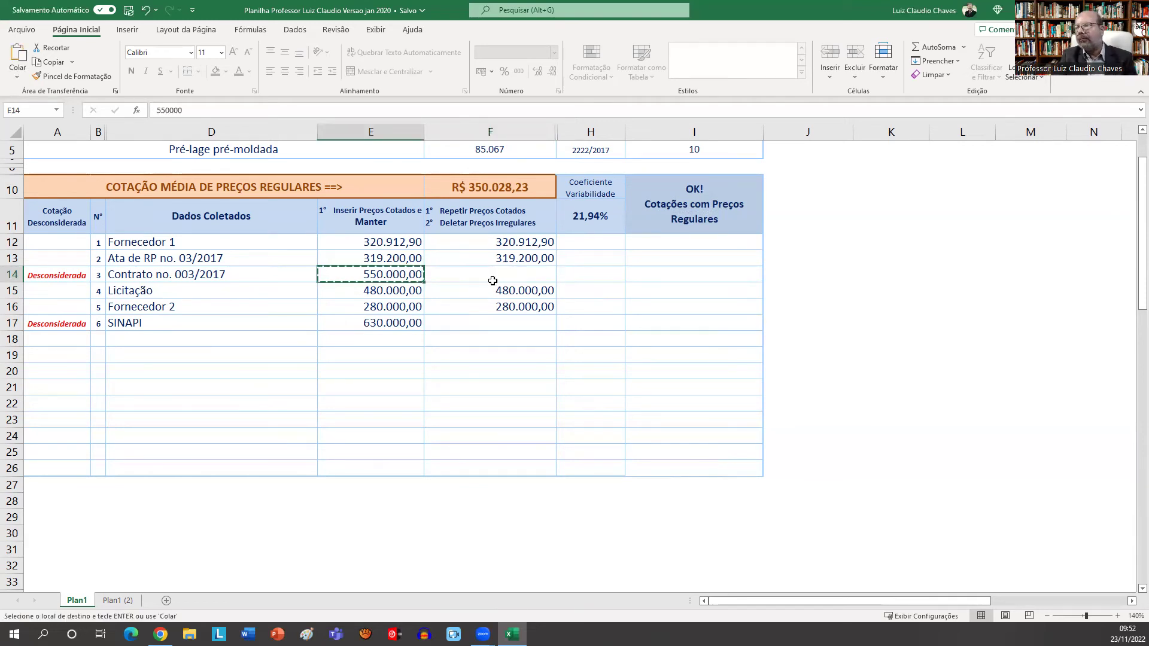
{"action": "left_click", "coordinate": [490, 277]}
{"action": "key", "text": "ctrl+v"}
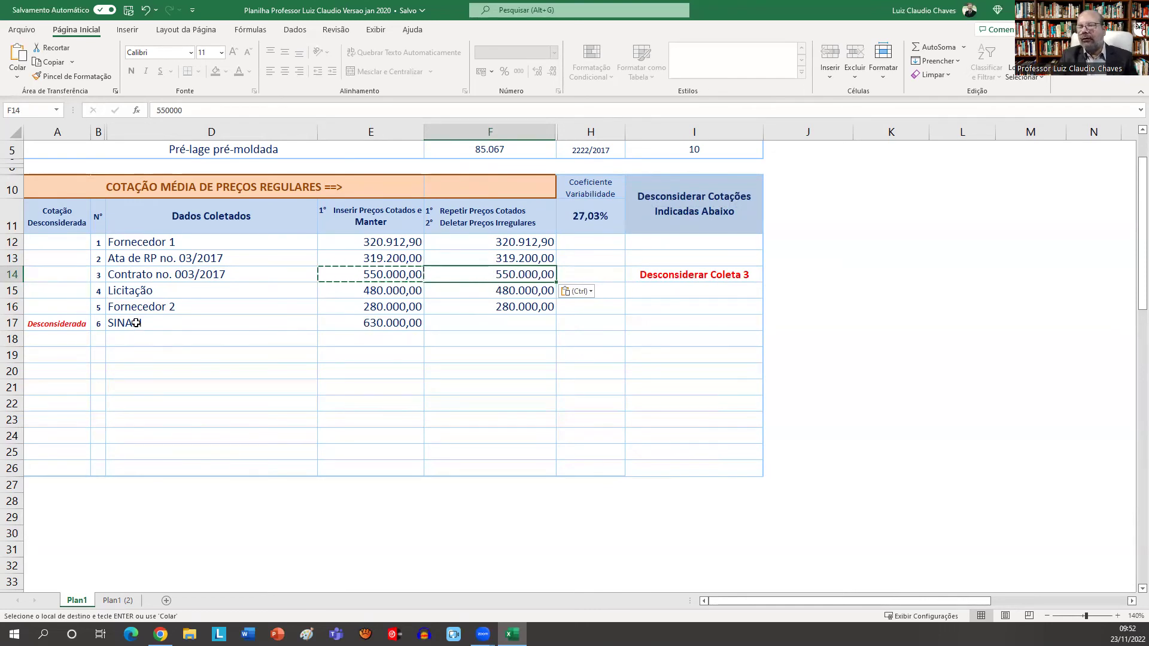
{"action": "left_click", "coordinate": [387, 324]}
{"action": "key", "text": "ctrl+c"}
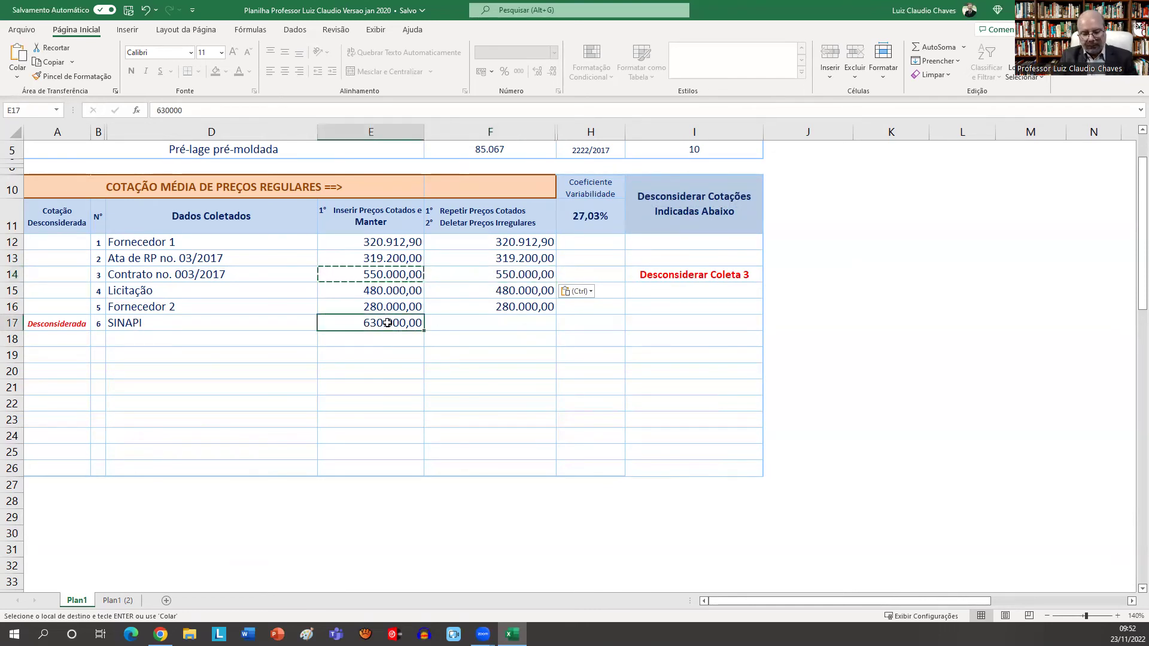
{"action": "left_click", "coordinate": [462, 323]}
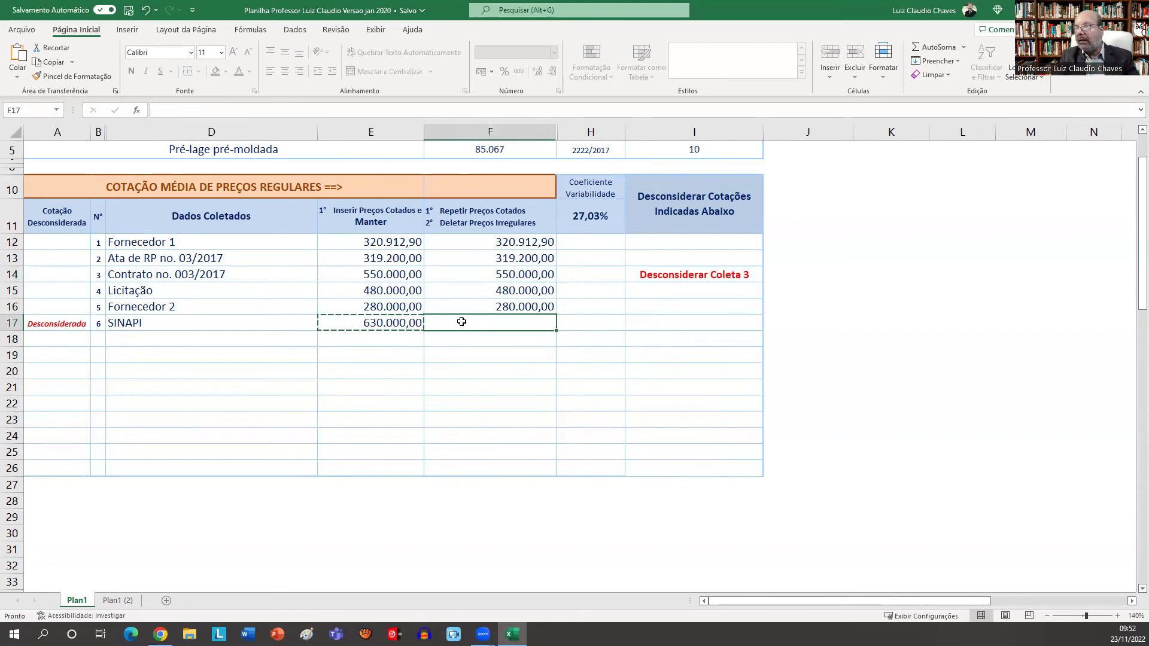
{"action": "key", "text": "ctrl+v"}
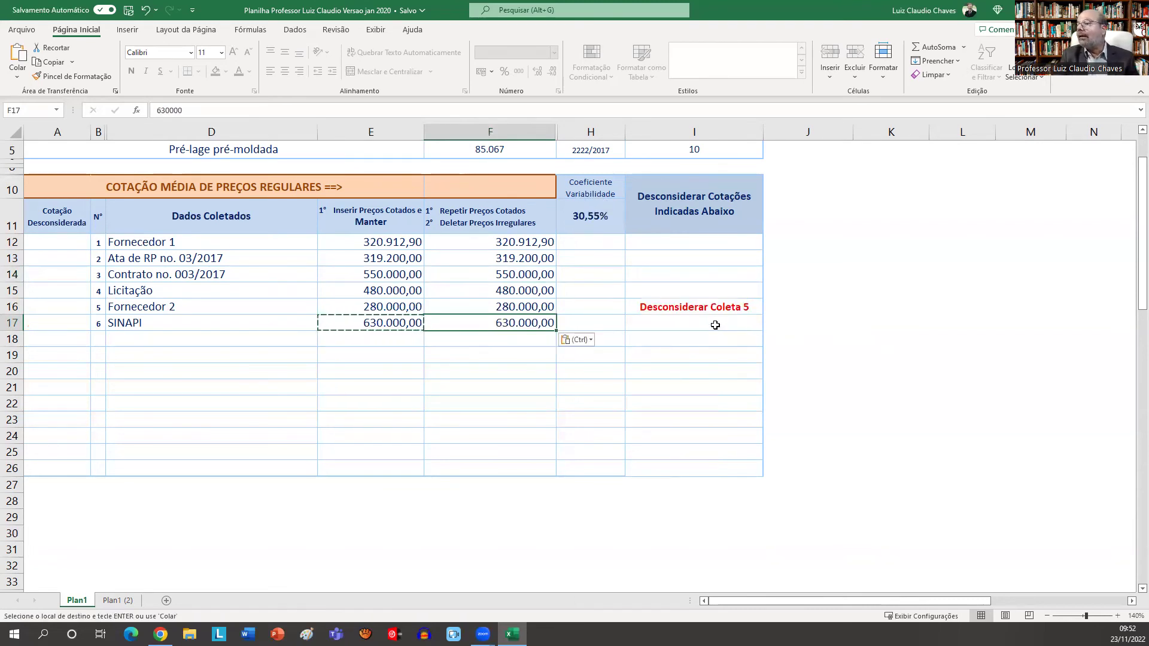
Delete the irregular repeated prices of Fornecedor 2 in F16 and Ata de RP no. 03/2017 in F13.
{"action": "left_click", "coordinate": [522, 309]}
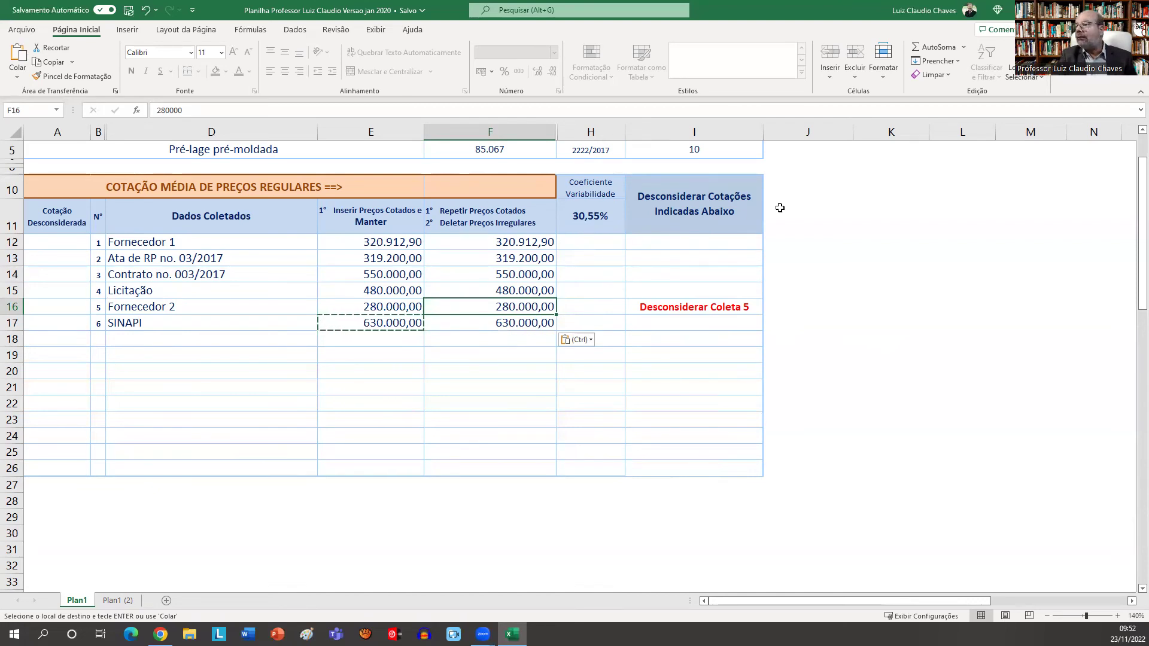
{"action": "key", "text": "Delete"}
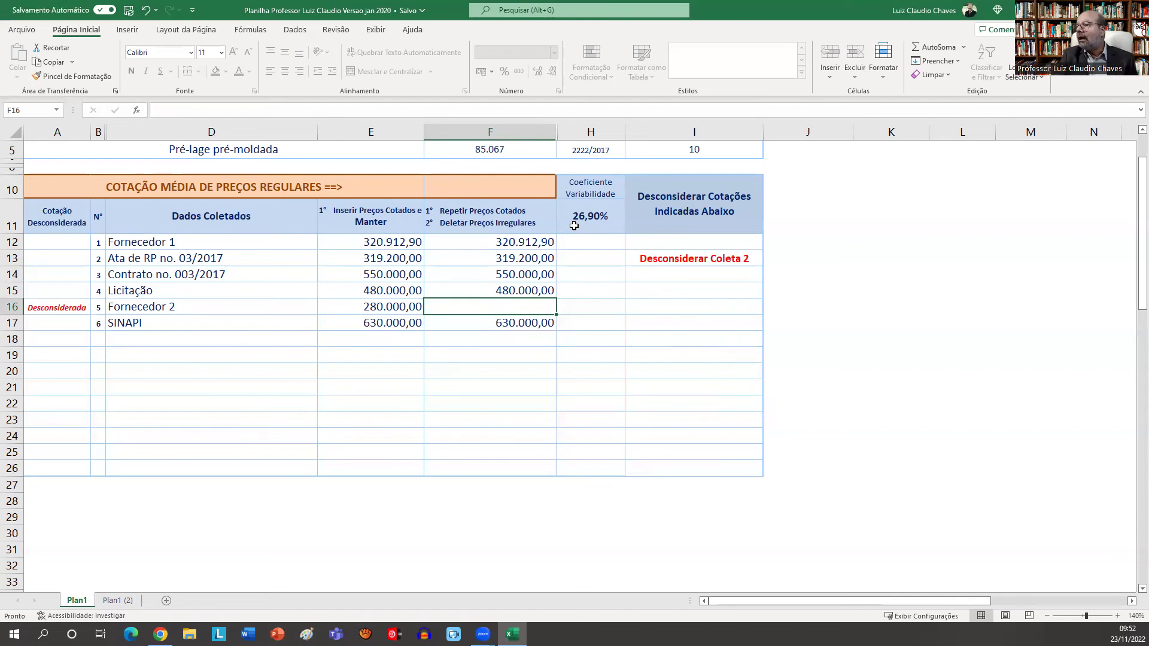
{"action": "left_click", "coordinate": [527, 261]}
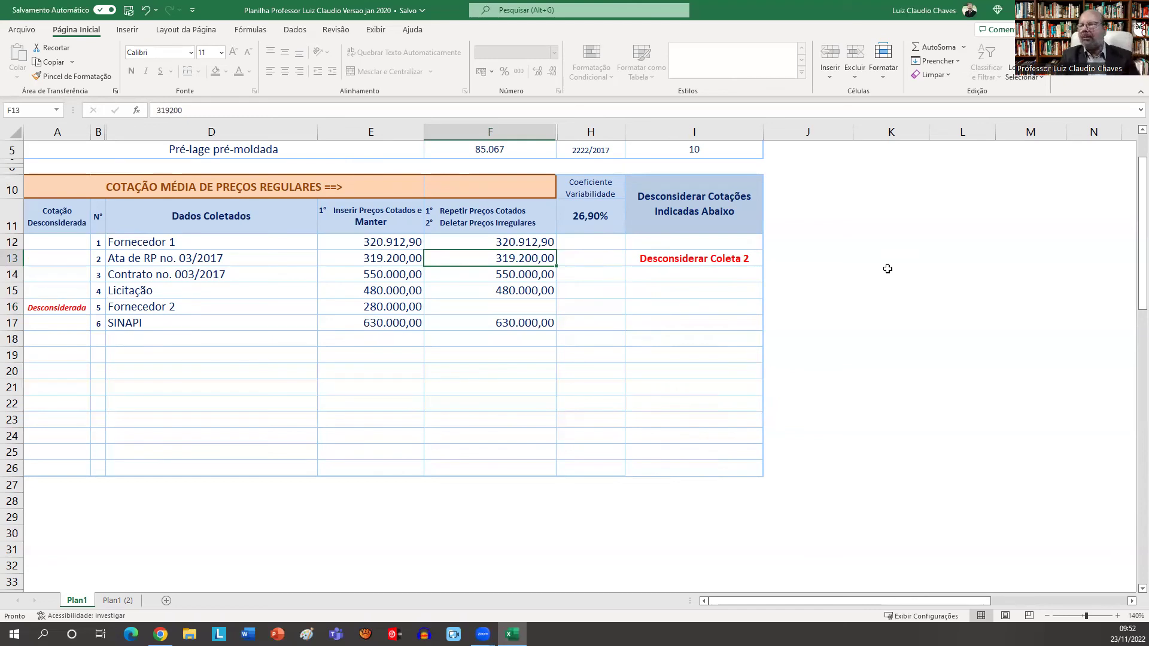
{"action": "key", "text": "Delete"}
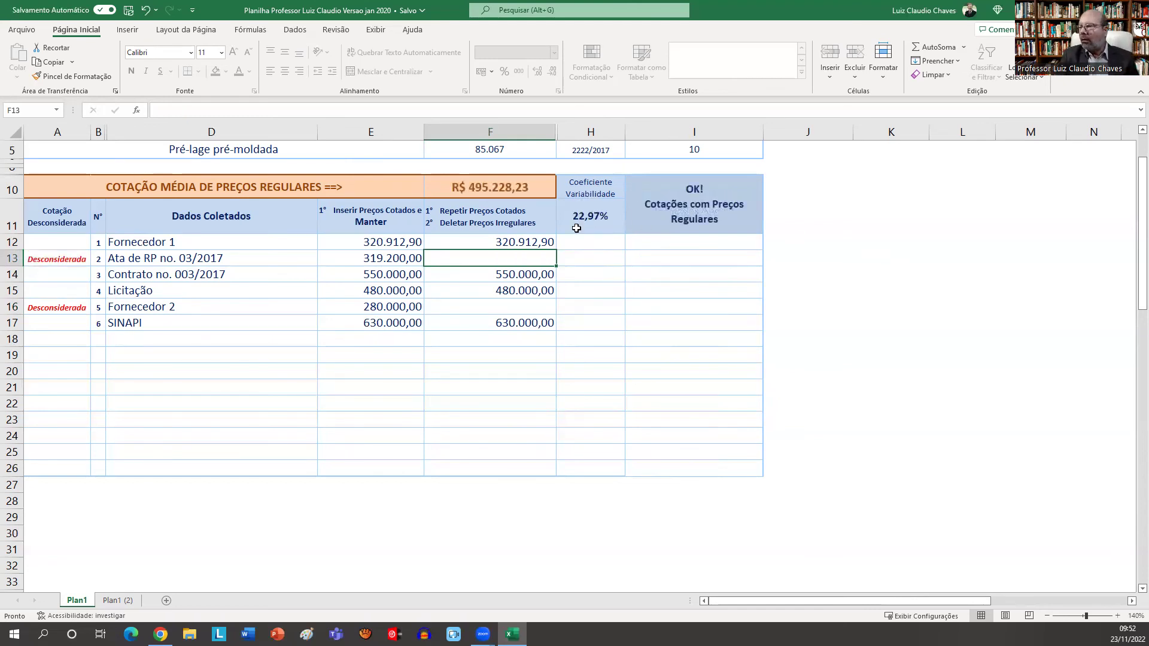